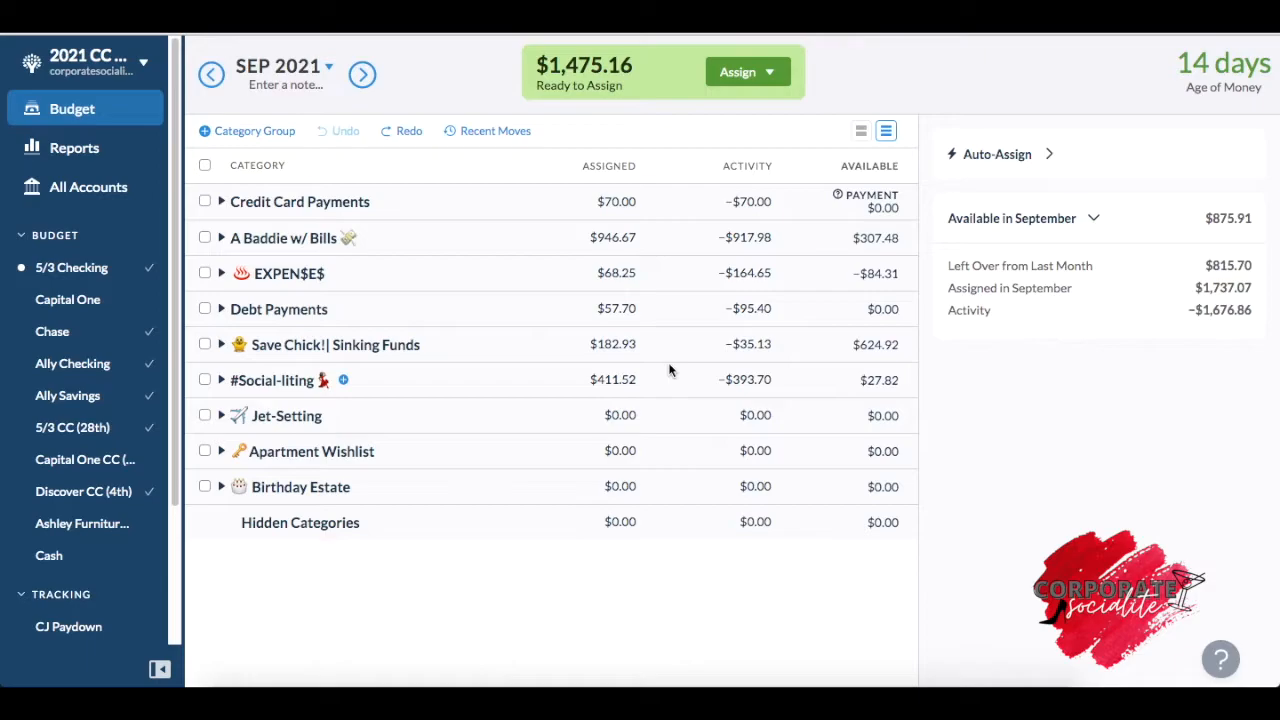
# Add $100 to the amount assigned to Emergency Fund in the Sinking Funds group, leaving the group collapsed and no categories selected.
pyautogui.click(222, 344)
pyautogui.click(588, 372)
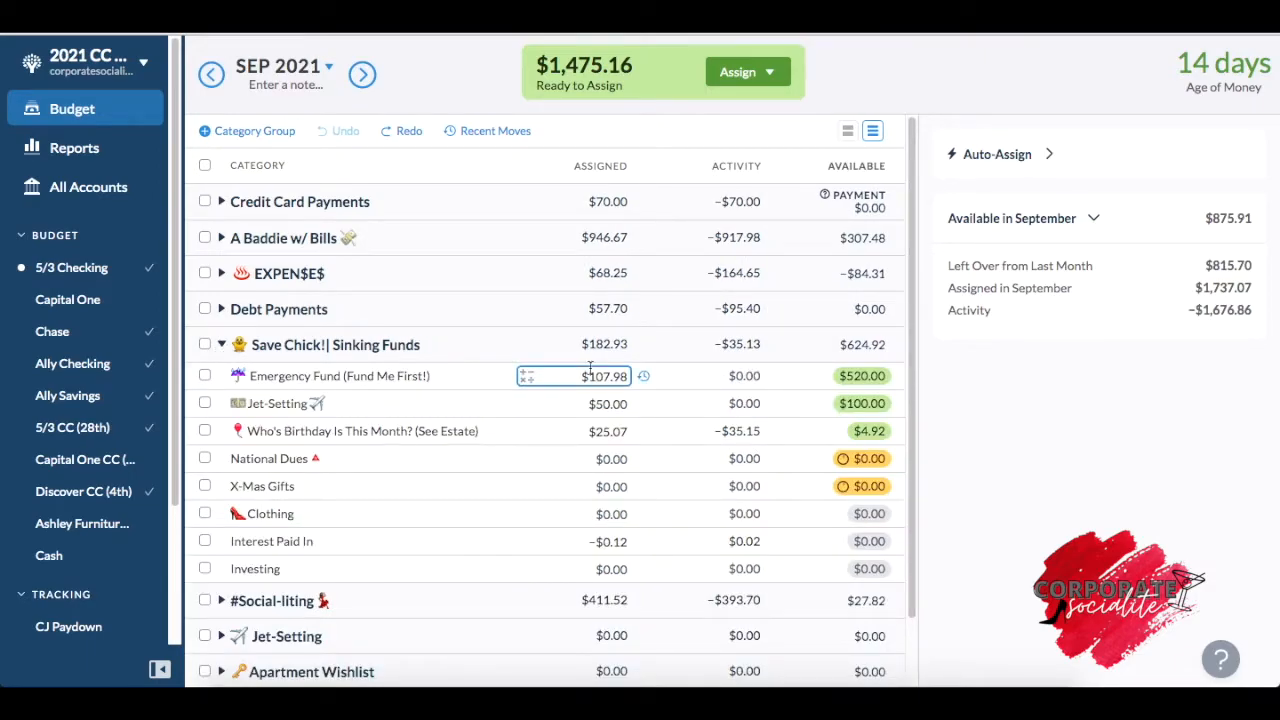
pyautogui.click(643, 375)
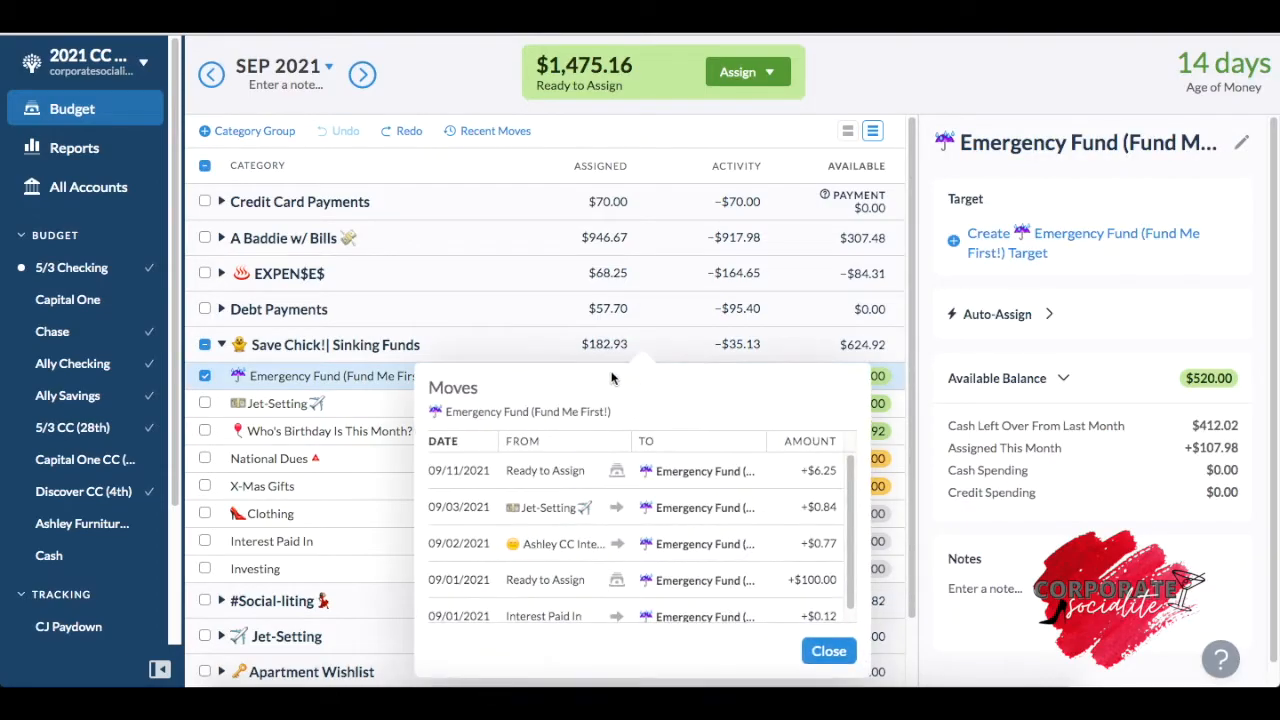
pyautogui.click(570, 339)
pyautogui.click(610, 374)
pyautogui.click(626, 376)
pyautogui.write('+100')
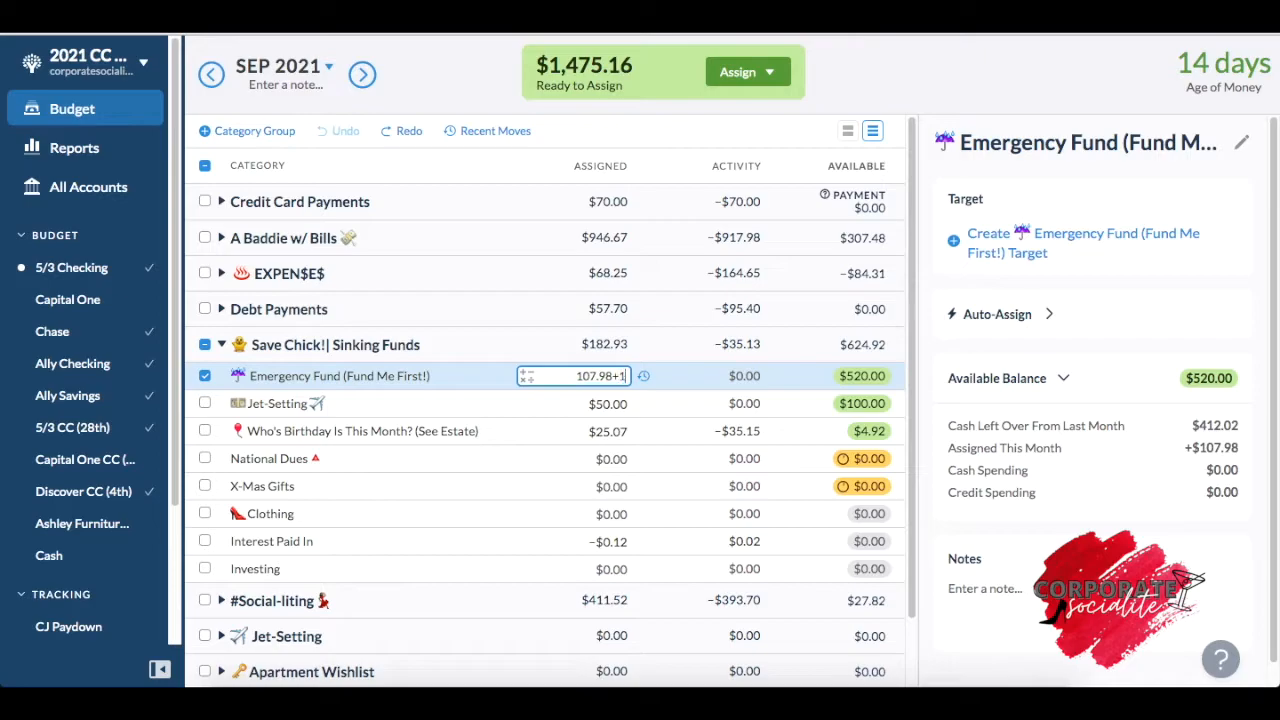
pyautogui.press('Return')
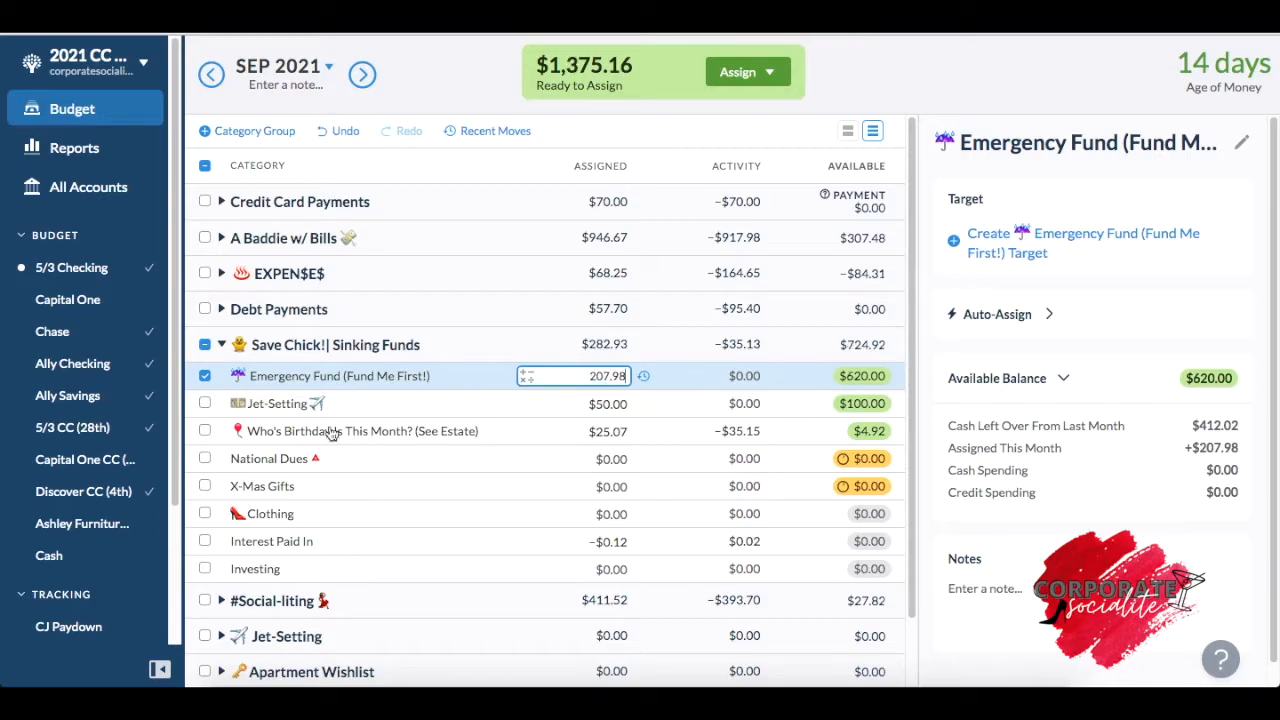
pyautogui.click(222, 345)
pyautogui.click(206, 381)
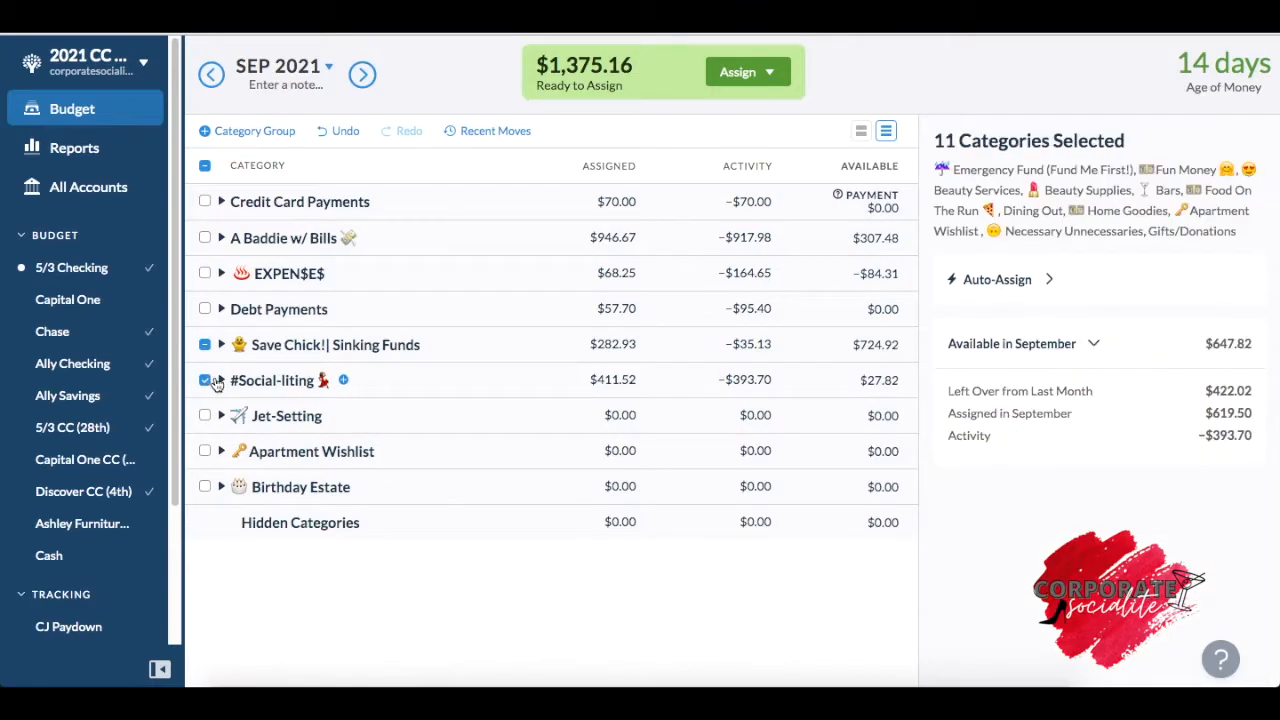
pyautogui.click(206, 381)
pyautogui.click(205, 345)
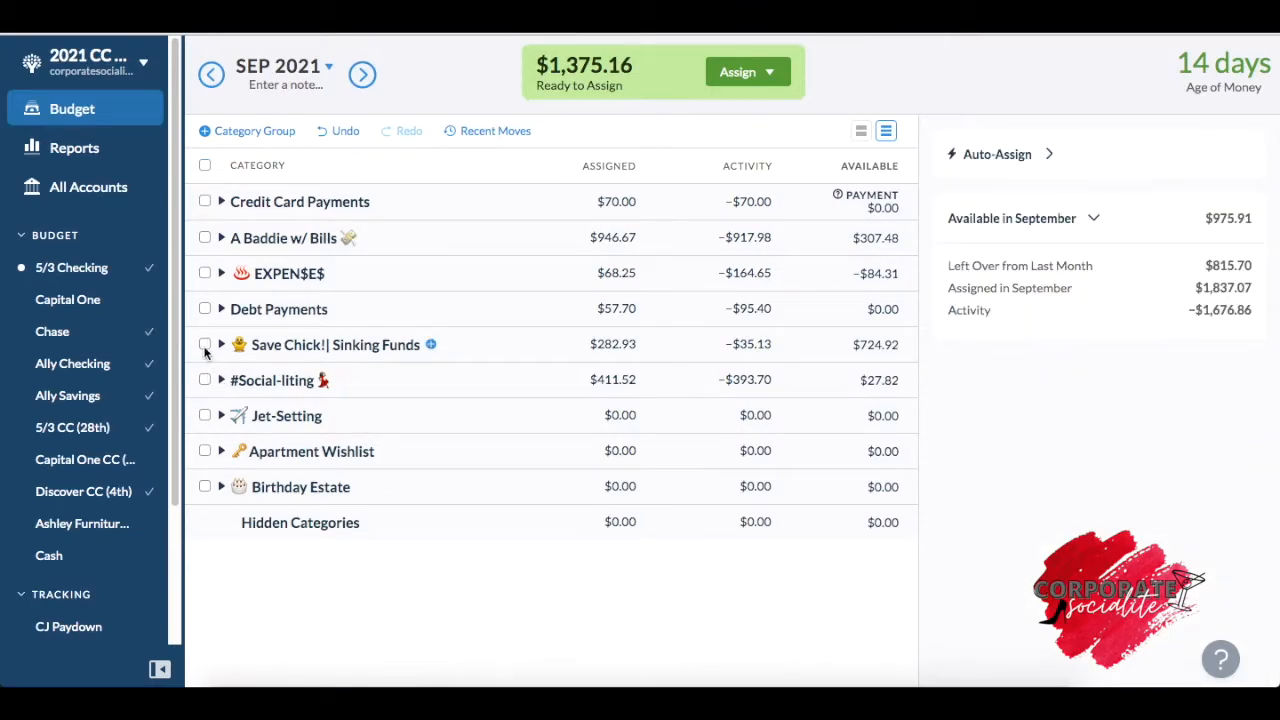
# Assign $150 to Bahamas Cruise (Jan.) in the Jet-Setting group, then deselect it and collapse the group.
pyautogui.click(222, 416)
pyautogui.click(616, 530)
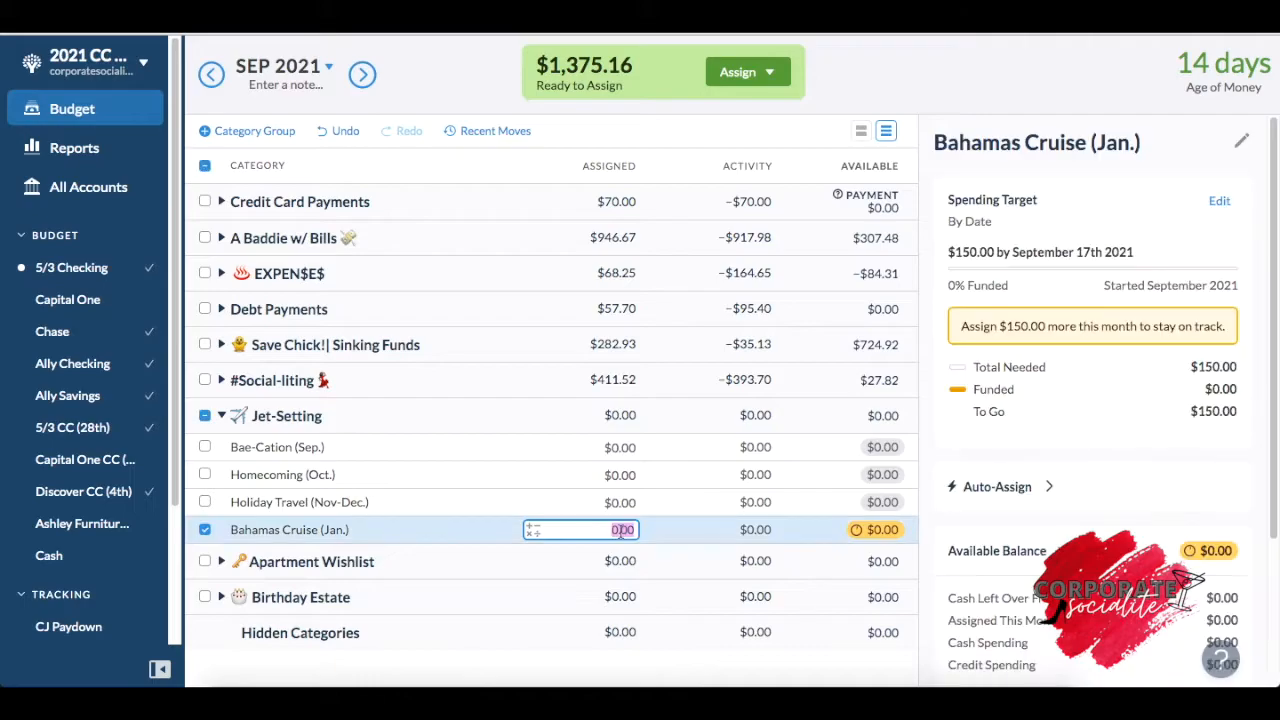
pyautogui.write('150')
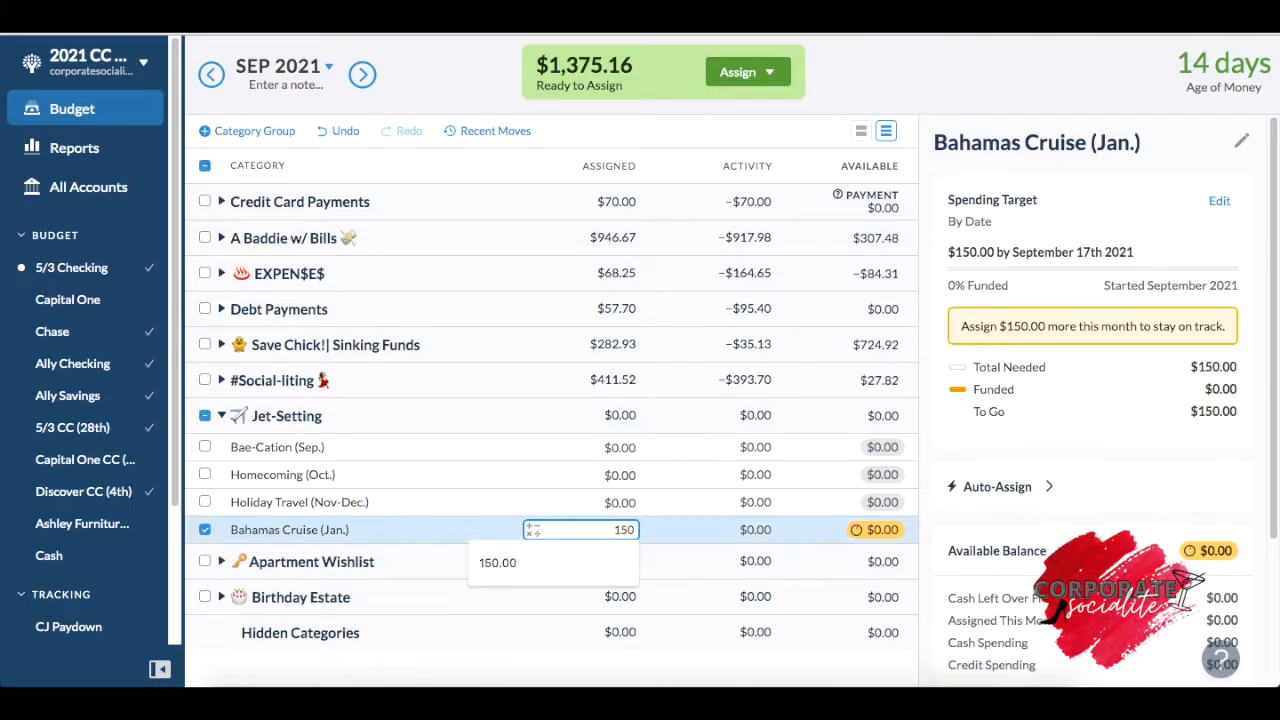
pyautogui.press('Return')
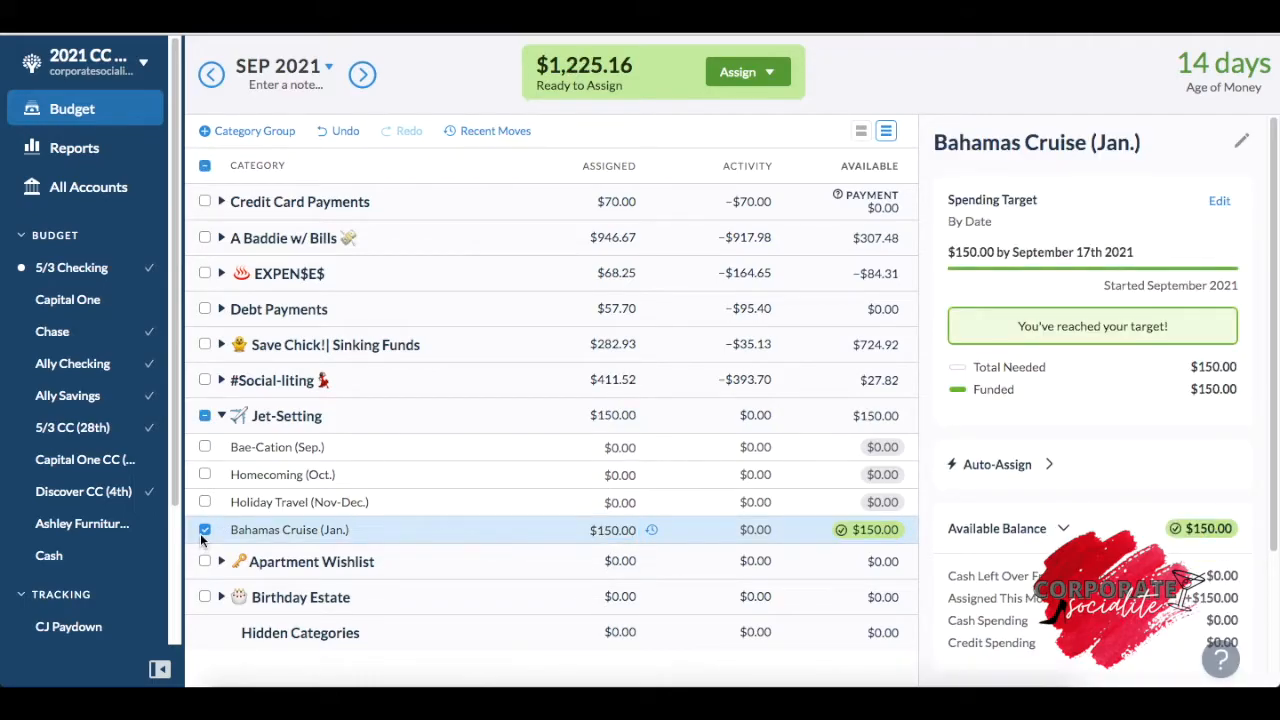
pyautogui.click(204, 532)
pyautogui.click(222, 416)
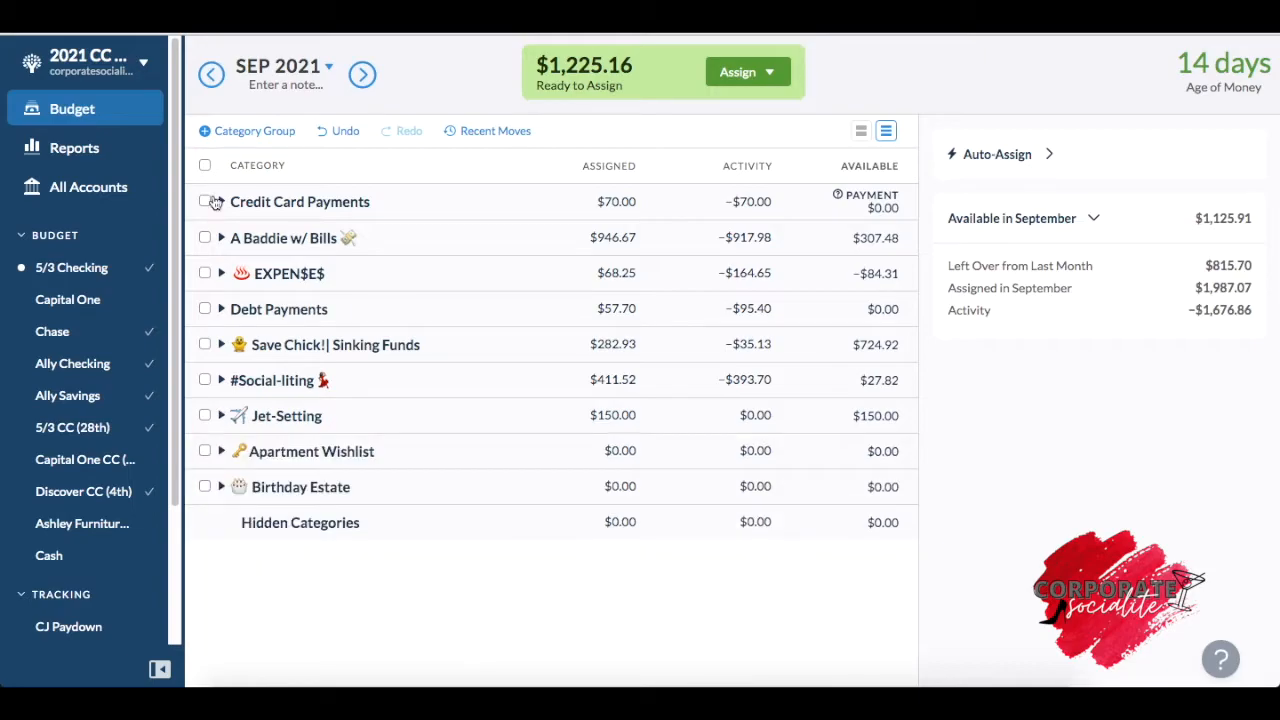
# Assign $30 to Ashley Furniture (25th) in the Credit Card Payments group.
pyautogui.click(216, 203)
pyautogui.click(560, 289)
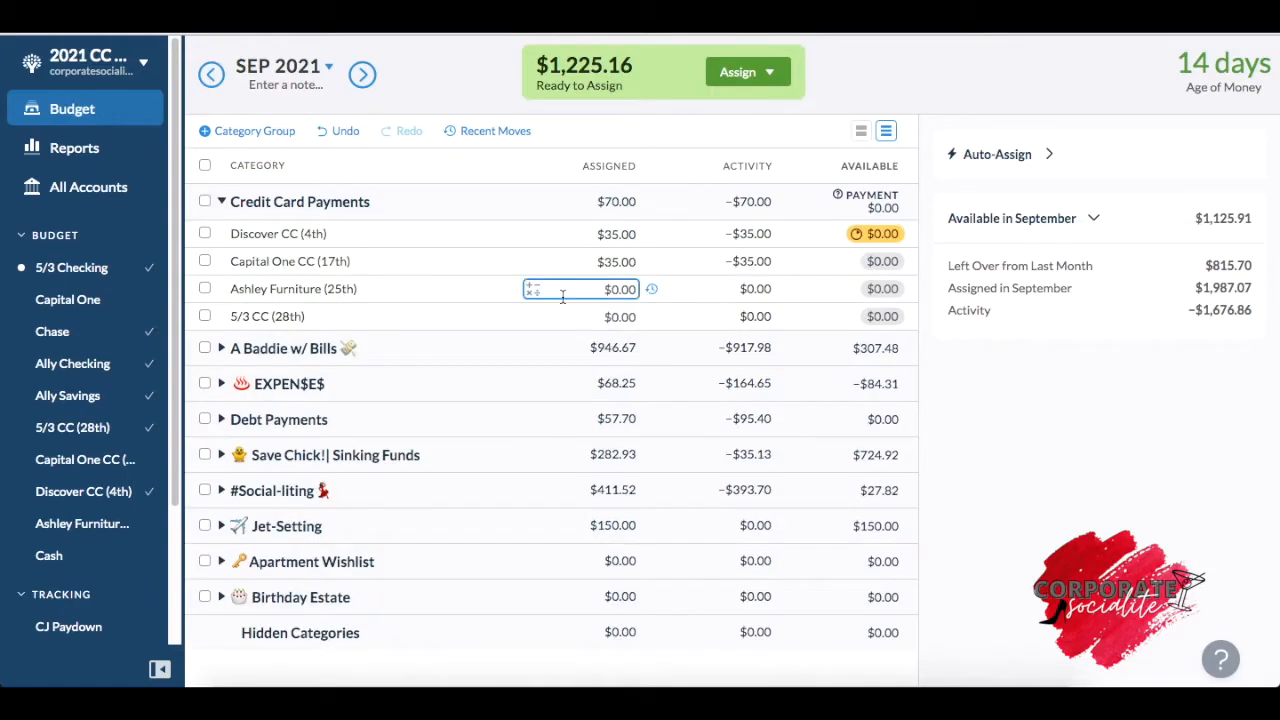
pyautogui.doubleClick(618, 289)
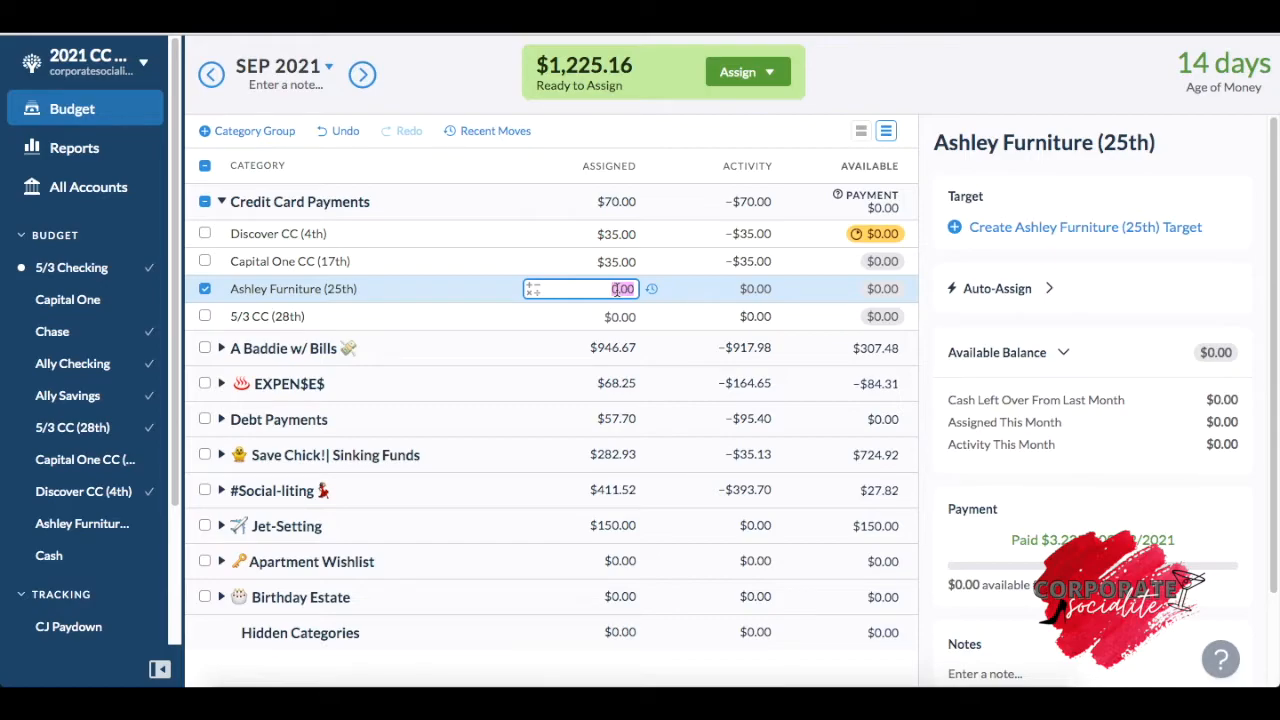
pyautogui.write('30')
pyautogui.press('Return')
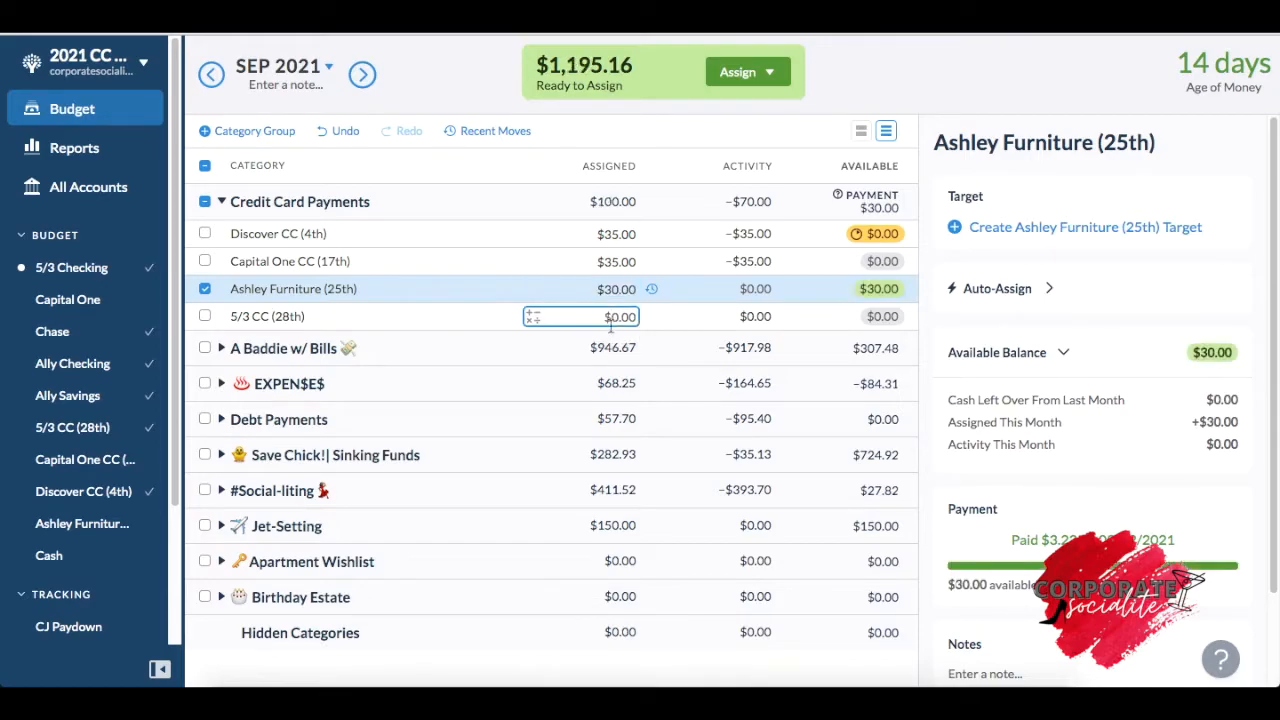
# Assign $35 to the 5/3 CC (28th) payment, then deselect it and collapse the Credit Card Payments group.
pyautogui.click(614, 318)
pyautogui.write('35')
pyautogui.press('Return')
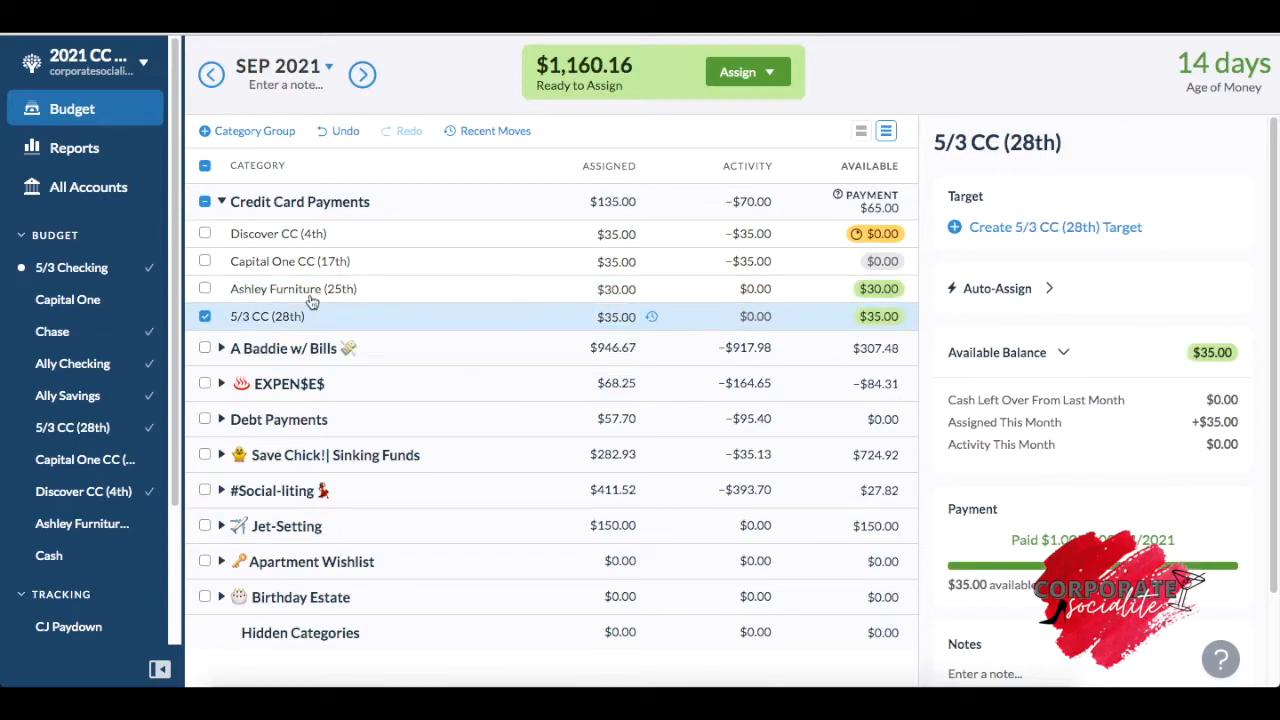
pyautogui.click(204, 316)
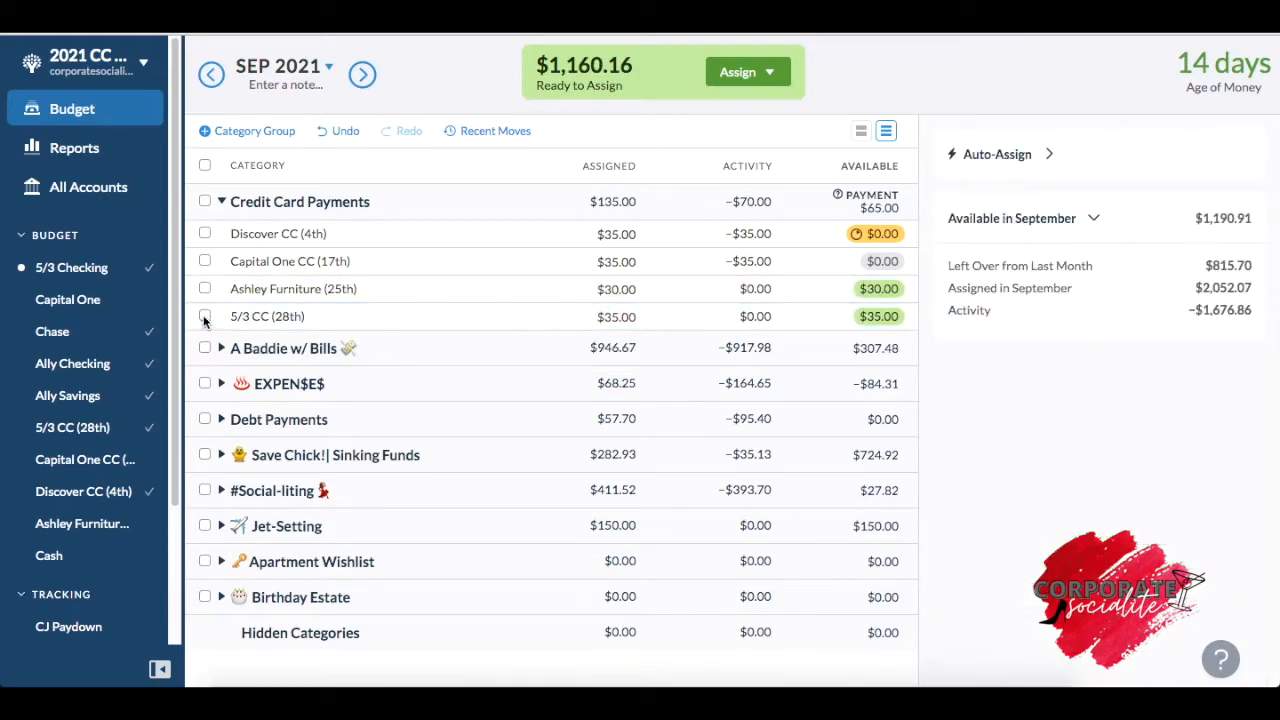
pyautogui.click(223, 202)
# Add $71 to the amount assigned to Duke Energy (17th) in the A Baddie w/ Bills group.
pyautogui.click(222, 238)
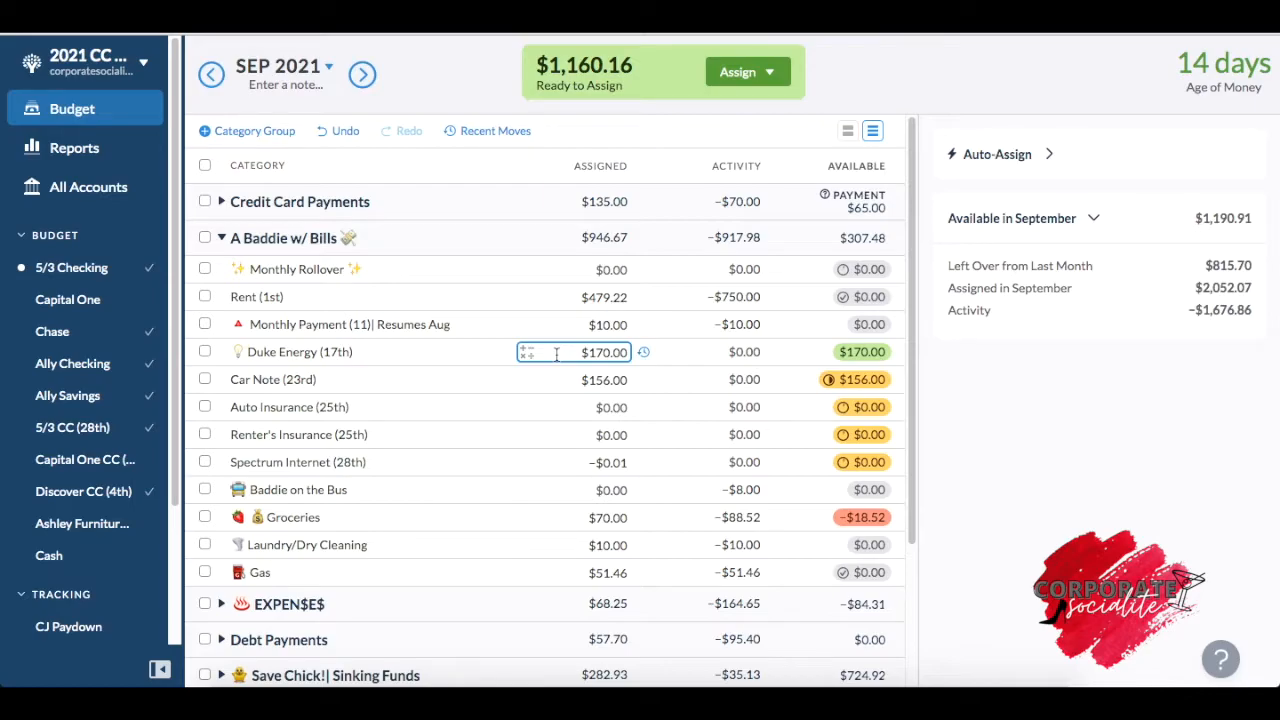
pyautogui.click(624, 352)
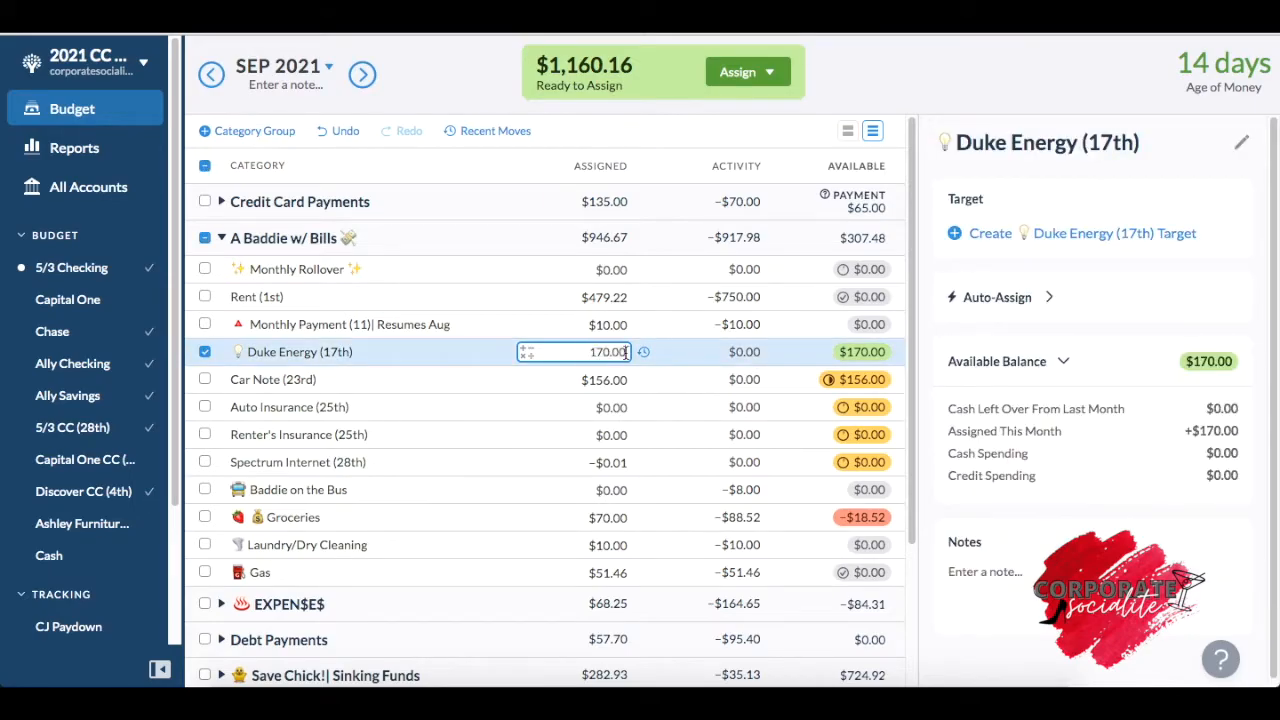
pyautogui.write('+71')
pyautogui.press('Return')
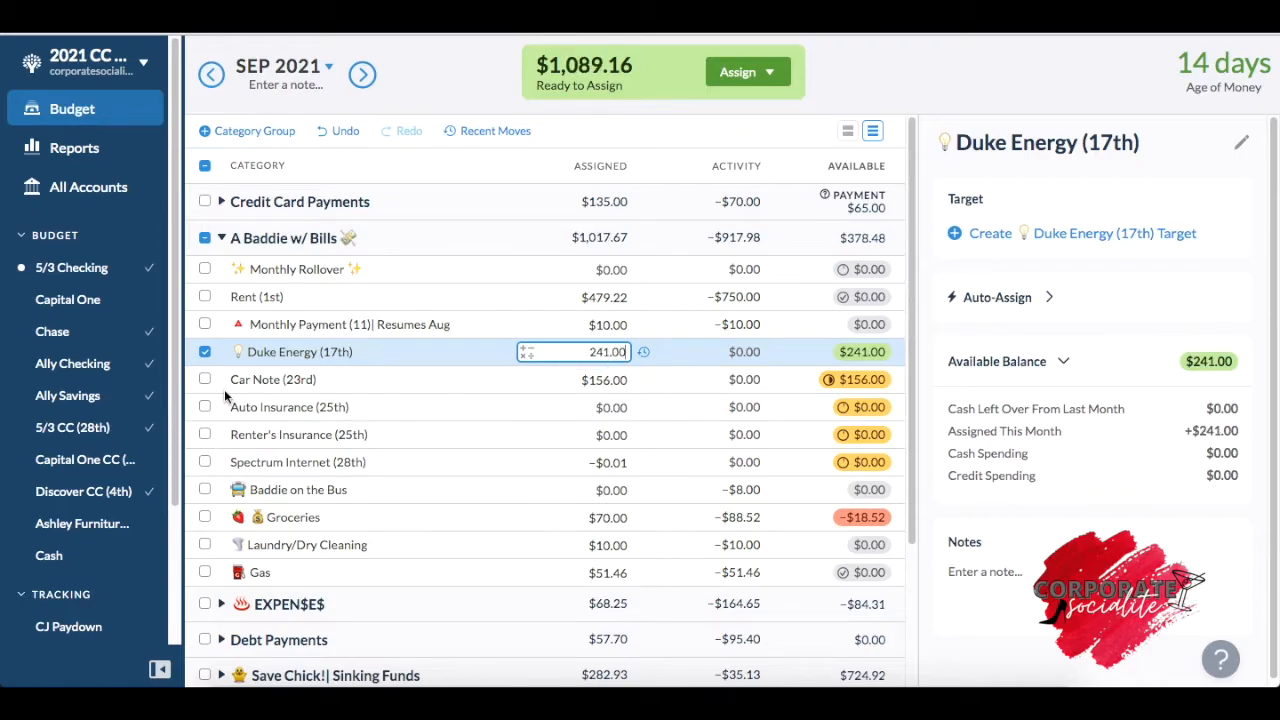
pyautogui.click(205, 353)
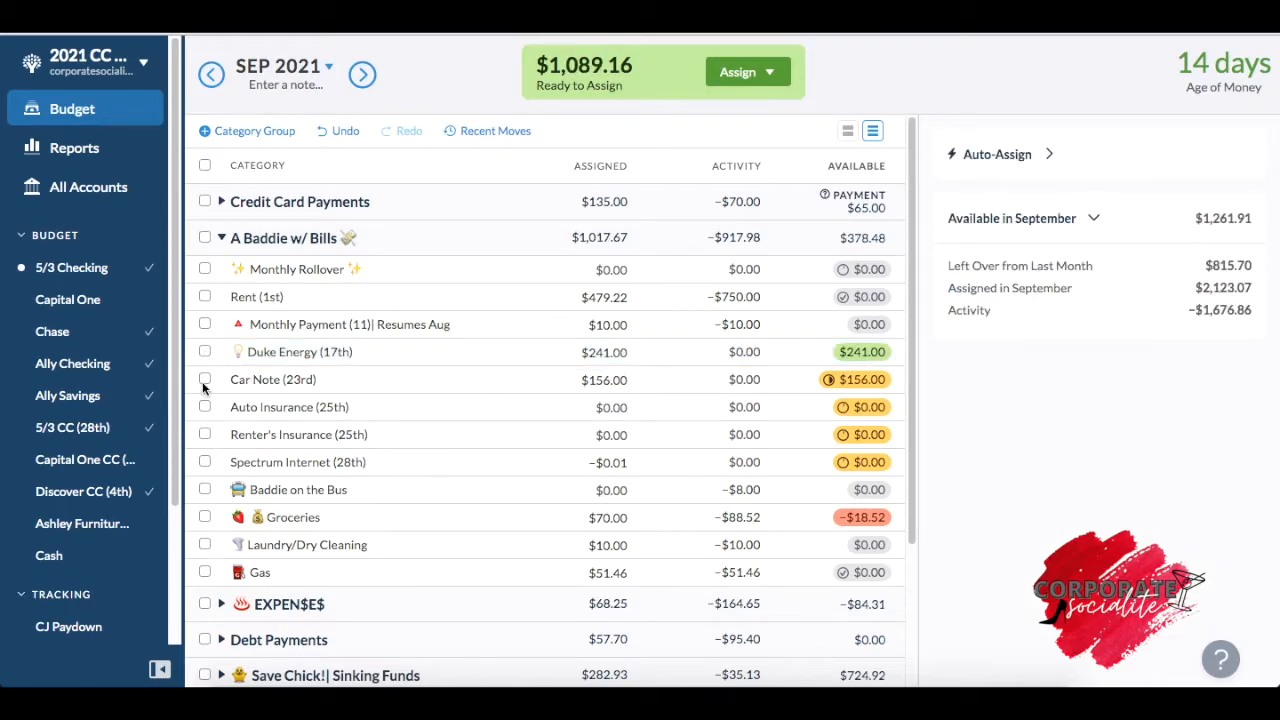
# Auto-assign the underfunded amounts for Car Note, Auto Insurance, Renter's Insurance and Spectrum Internet together, then clear the selection.
pyautogui.click(204, 381)
pyautogui.click(204, 408)
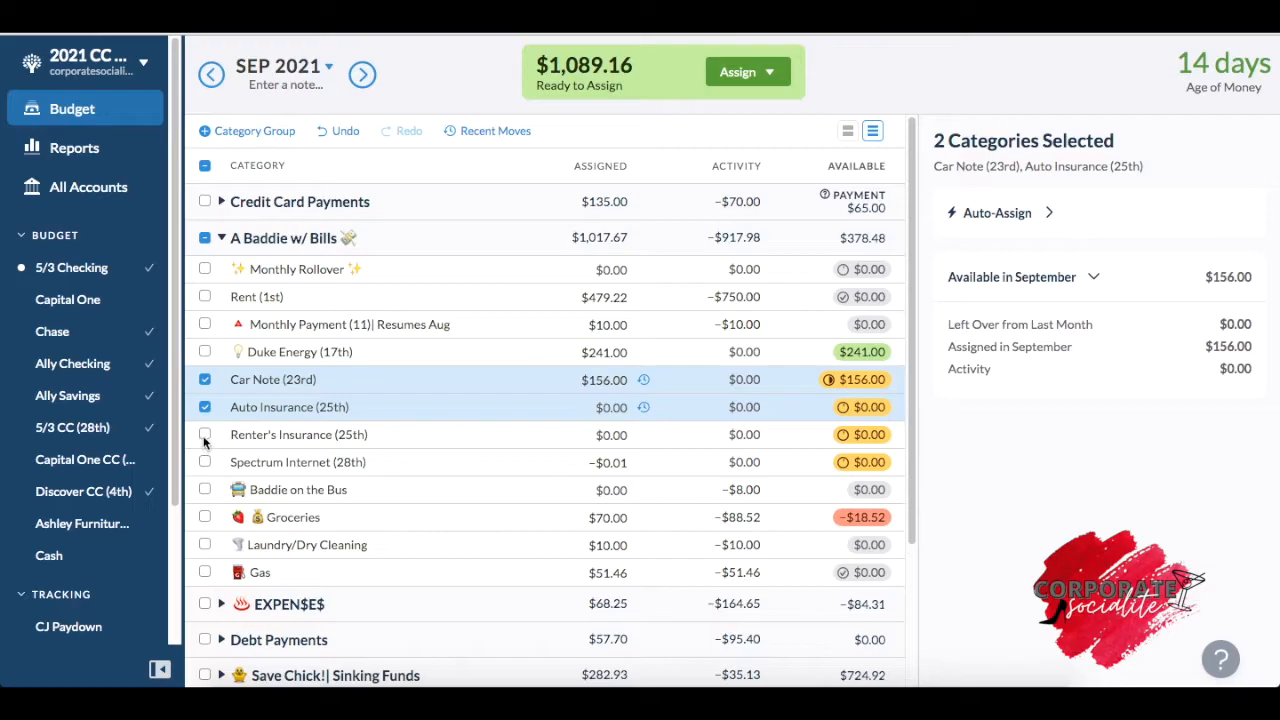
pyautogui.click(204, 435)
pyautogui.click(204, 462)
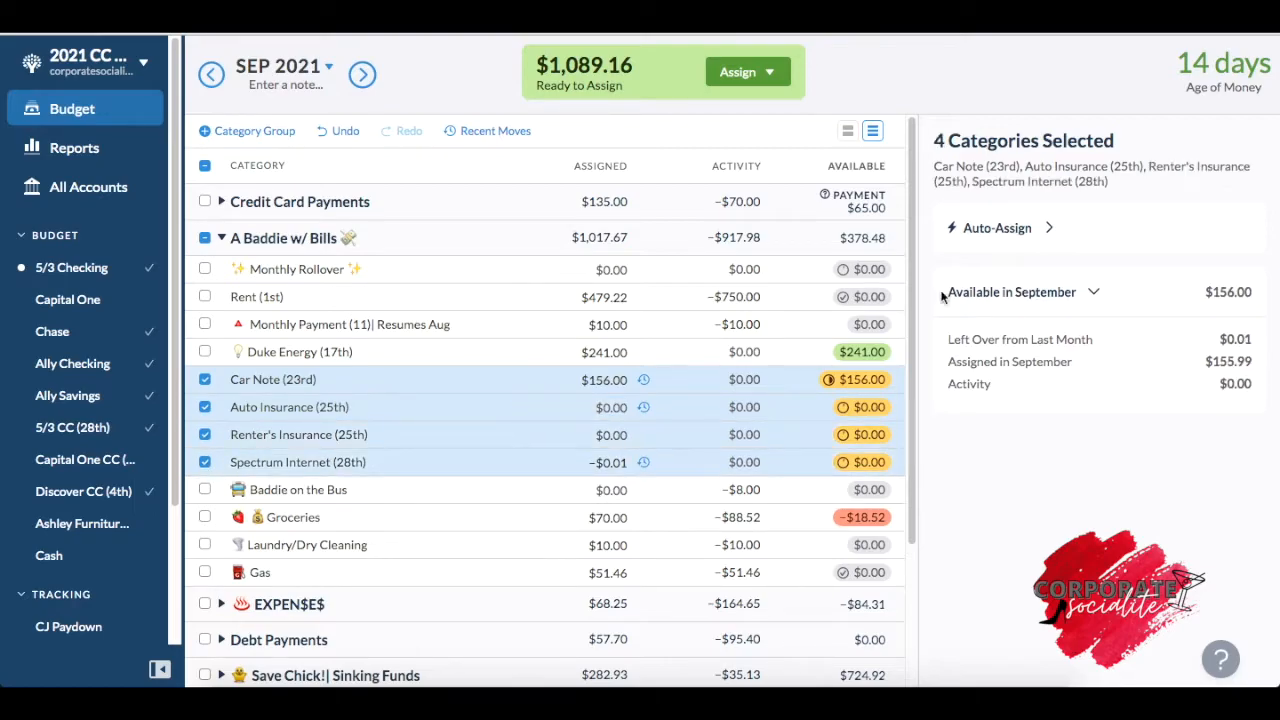
pyautogui.click(1049, 230)
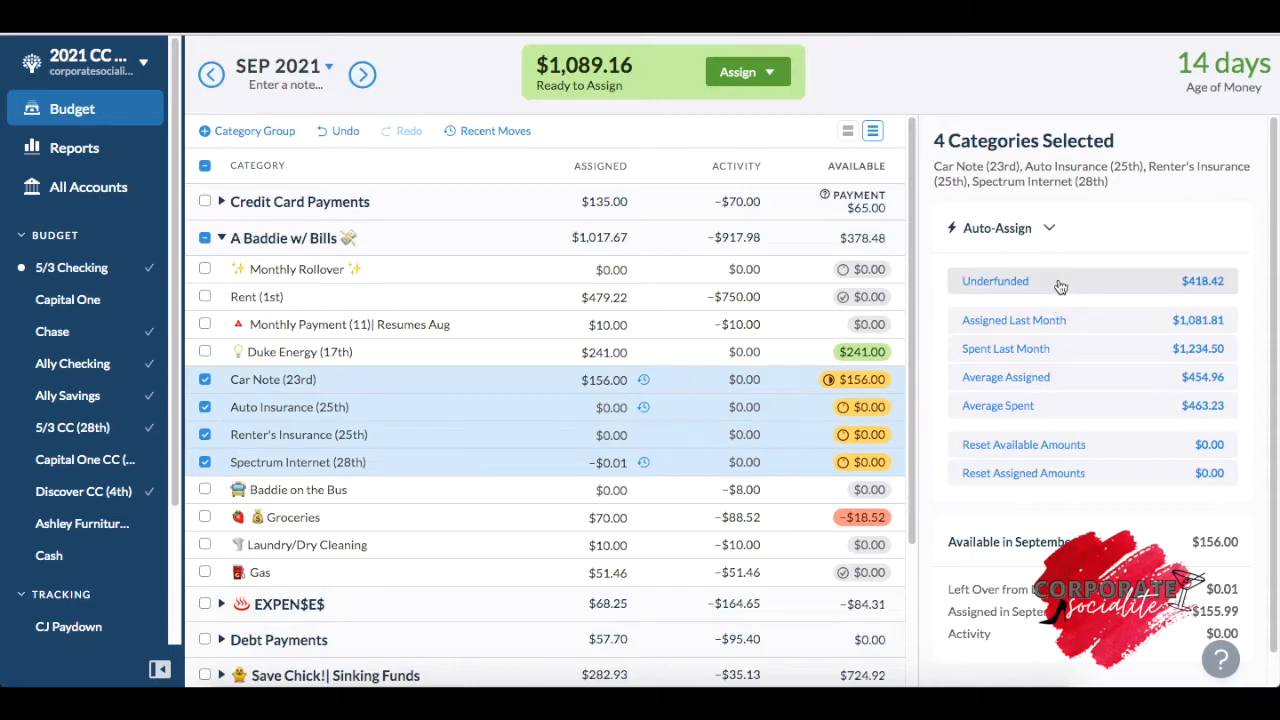
pyautogui.click(1060, 284)
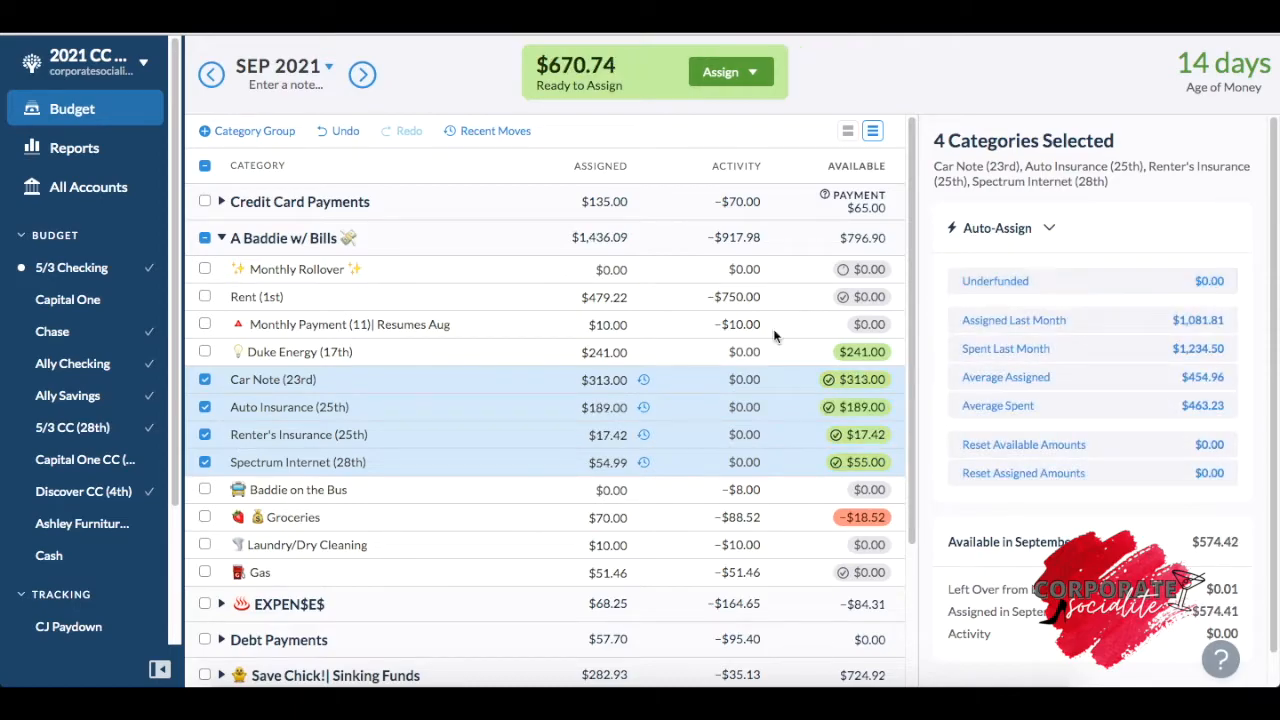
pyautogui.click(204, 379)
pyautogui.click(204, 407)
pyautogui.click(204, 436)
pyautogui.click(205, 463)
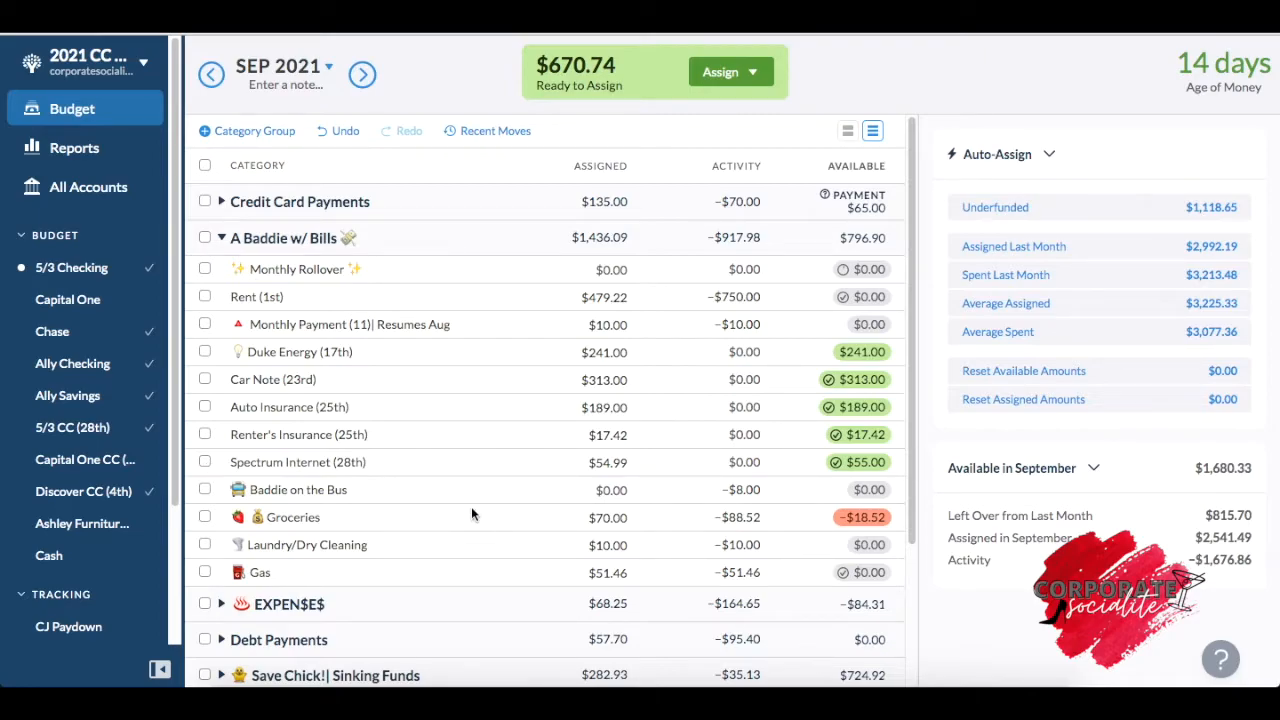
# Assign $12 to the Baddie on the Bus category and deselect it.
pyautogui.click(612, 490)
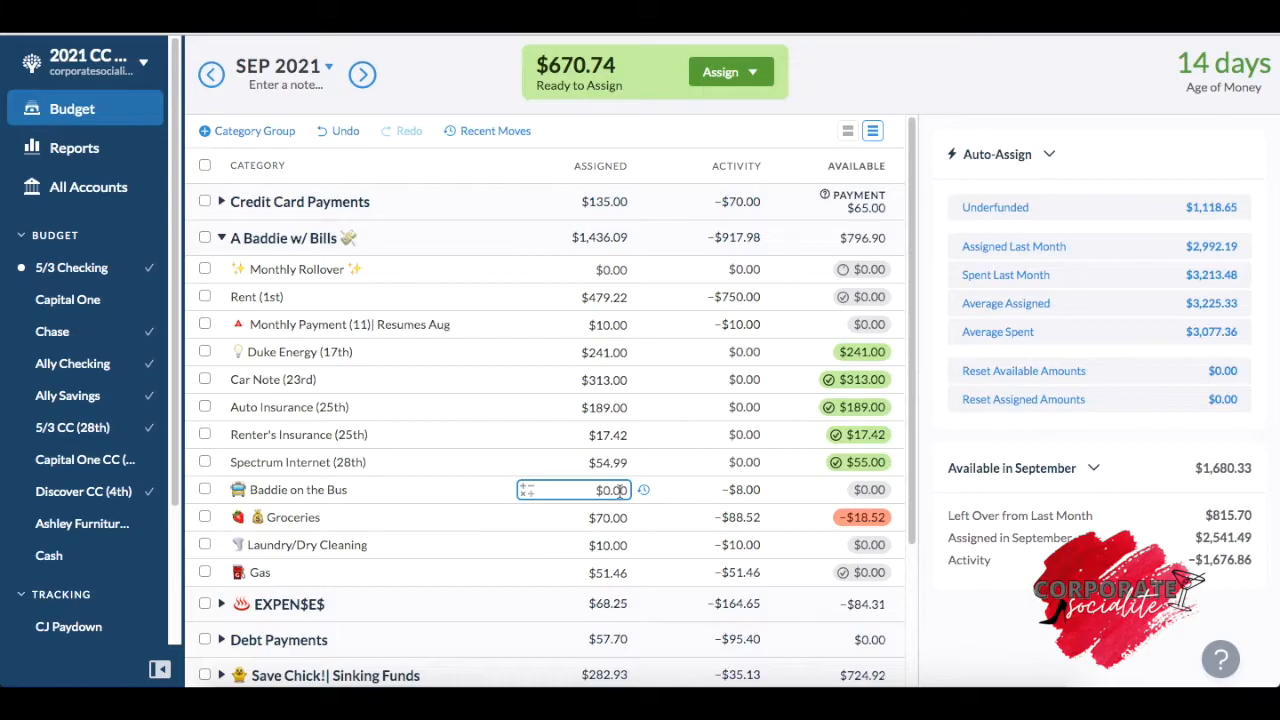
pyautogui.click(619, 490)
pyautogui.write('12')
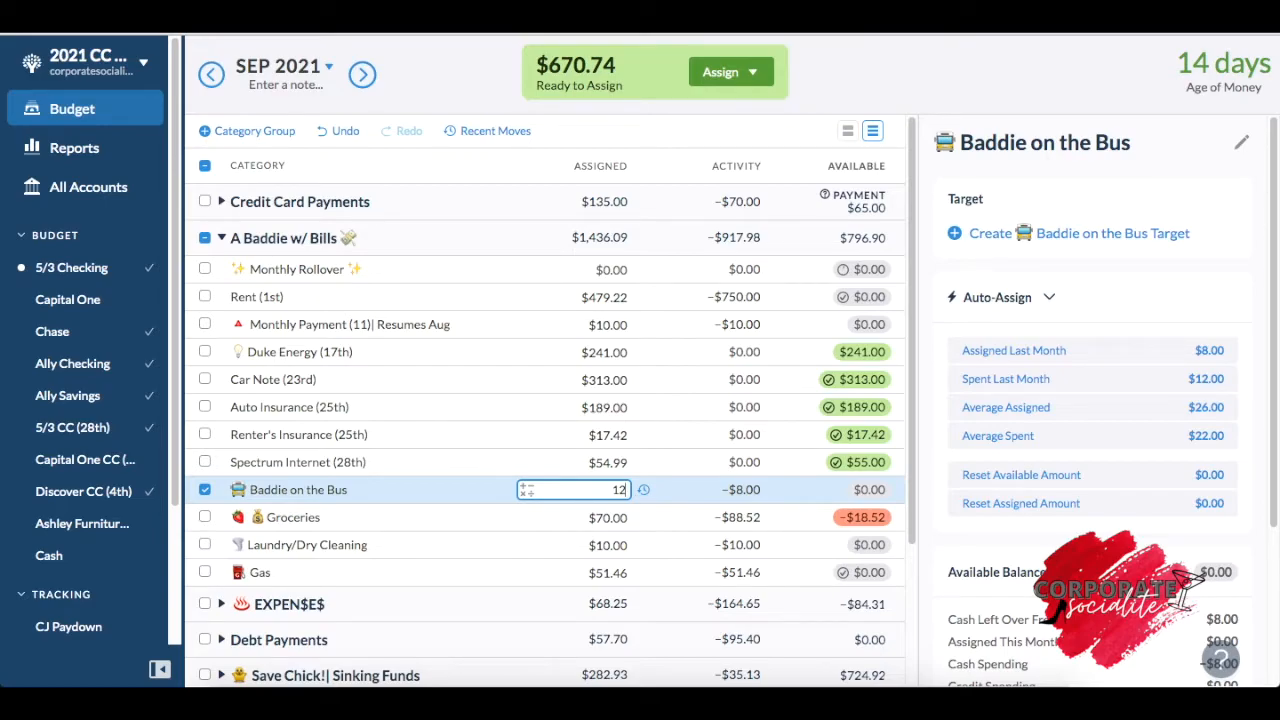
pyautogui.press('Return')
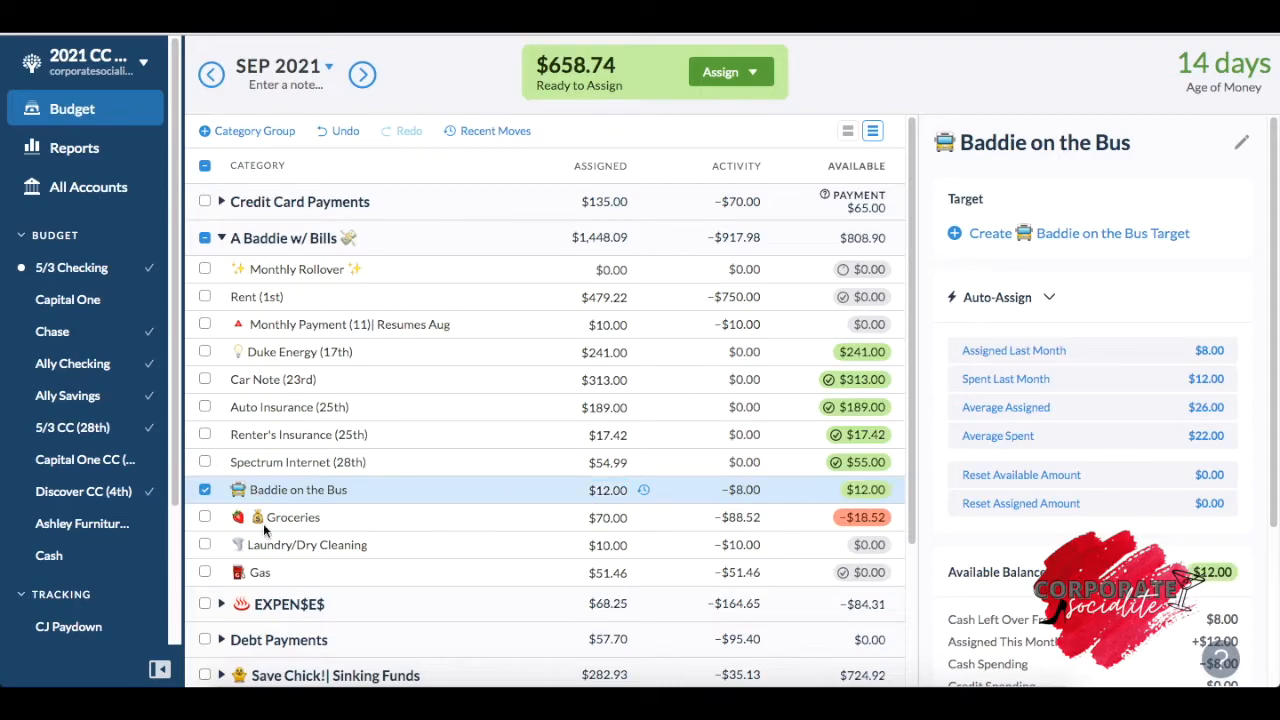
pyautogui.click(204, 489)
# Auto-assign the underfunded amount to the Groceries category and deselect it.
pyautogui.click(605, 517)
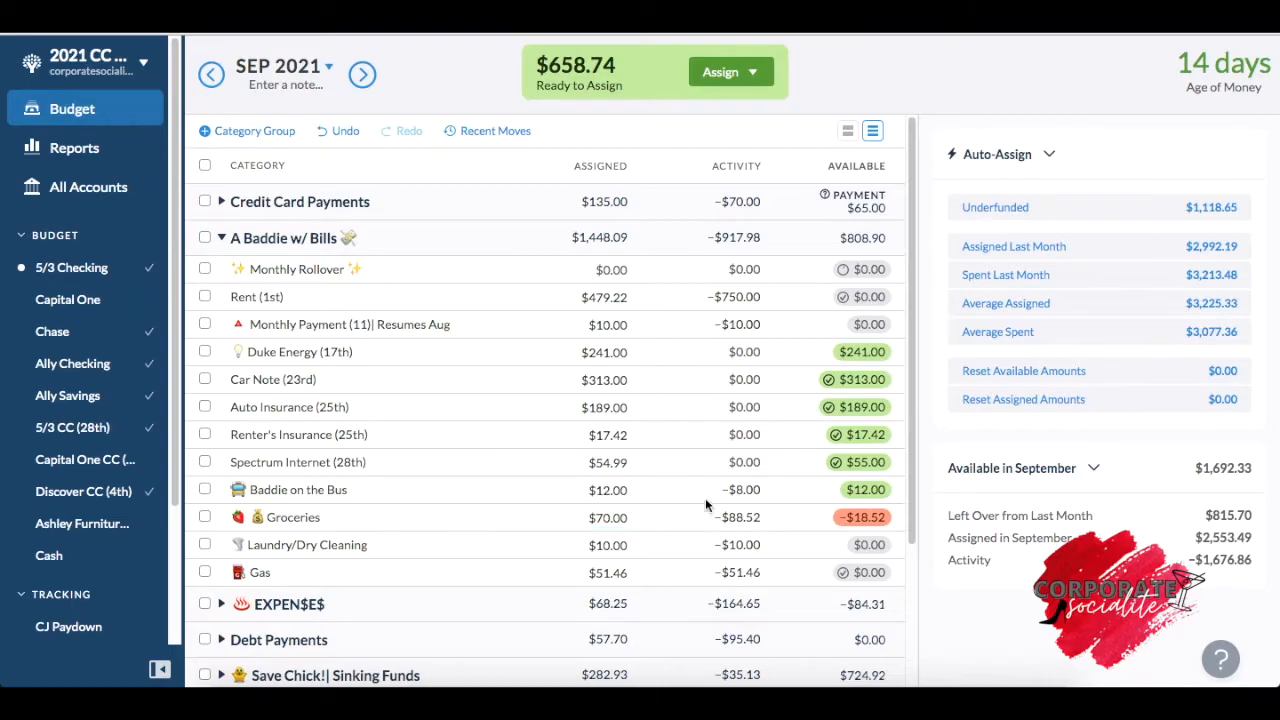
pyautogui.click(399, 522)
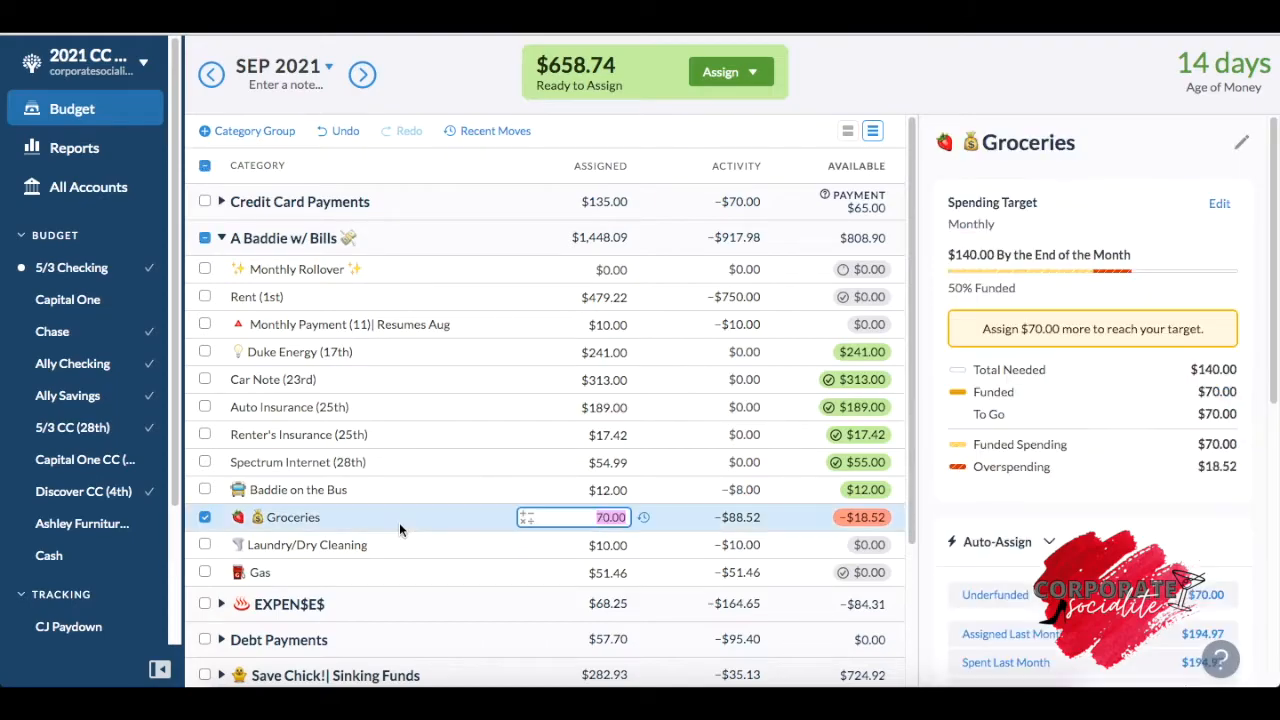
pyautogui.scroll(-2, 1083, 495)
pyautogui.scroll(-1, 1083, 495)
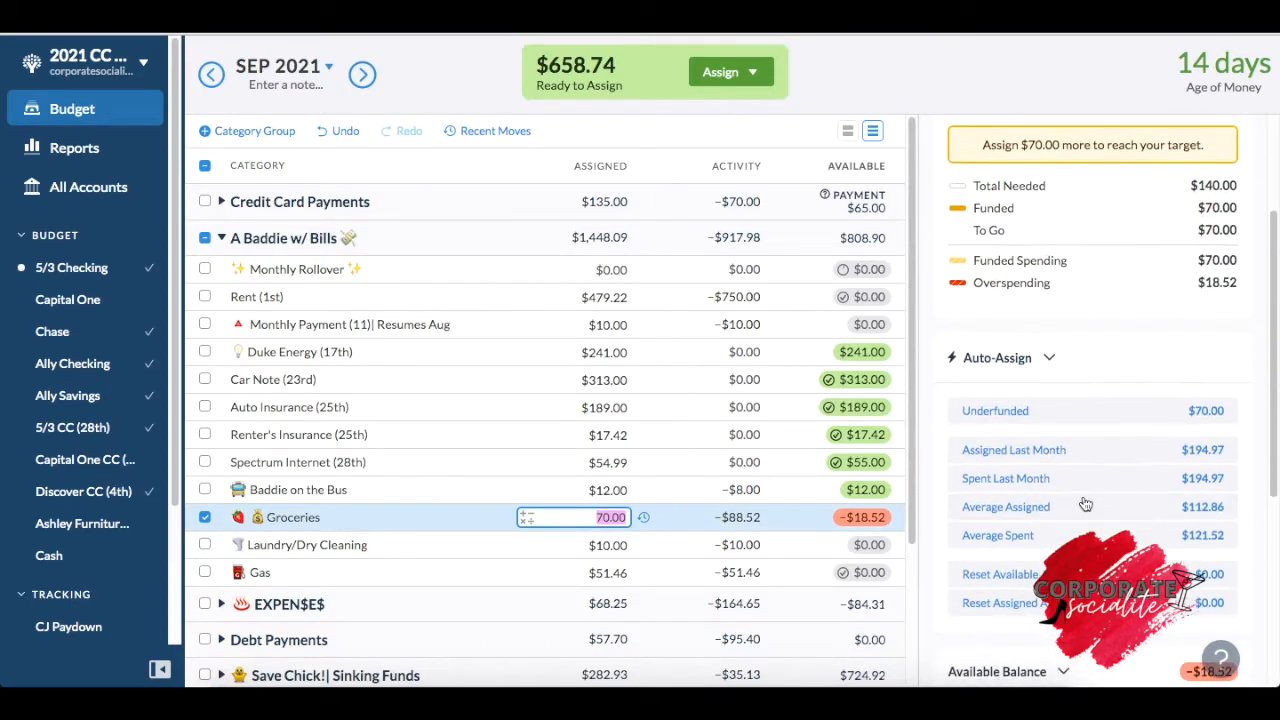
pyautogui.click(1092, 411)
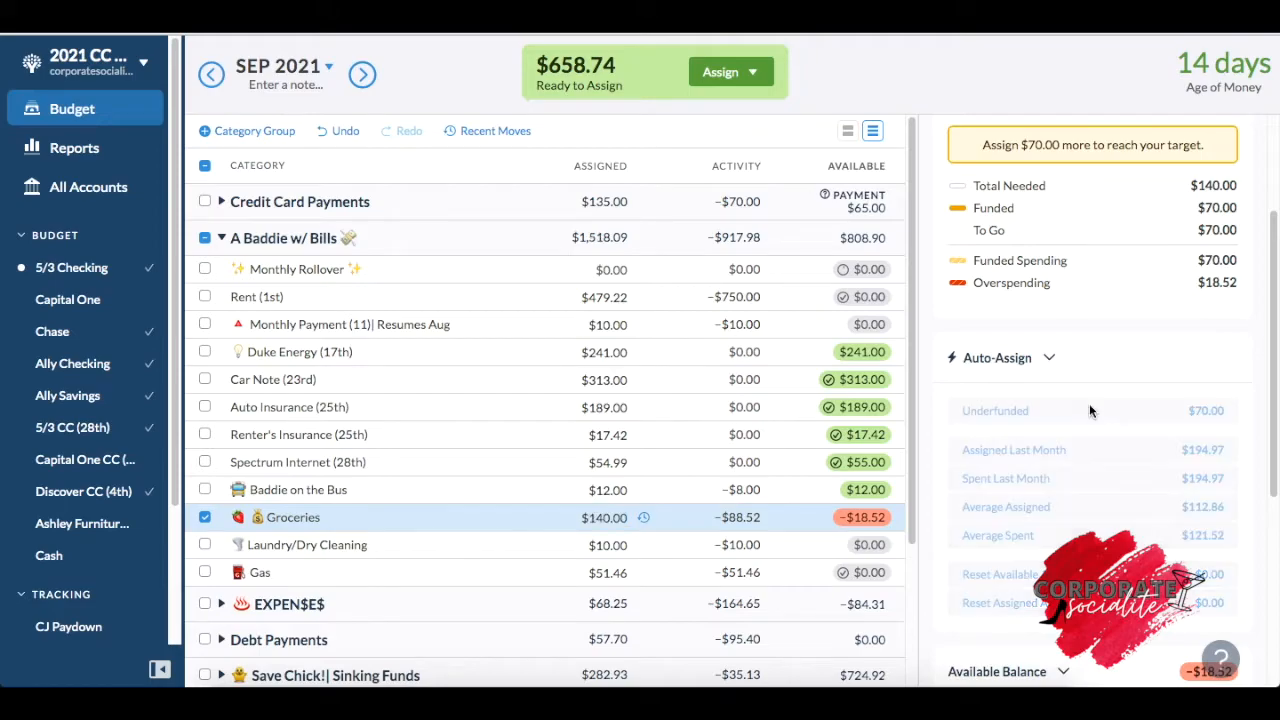
pyautogui.click(206, 518)
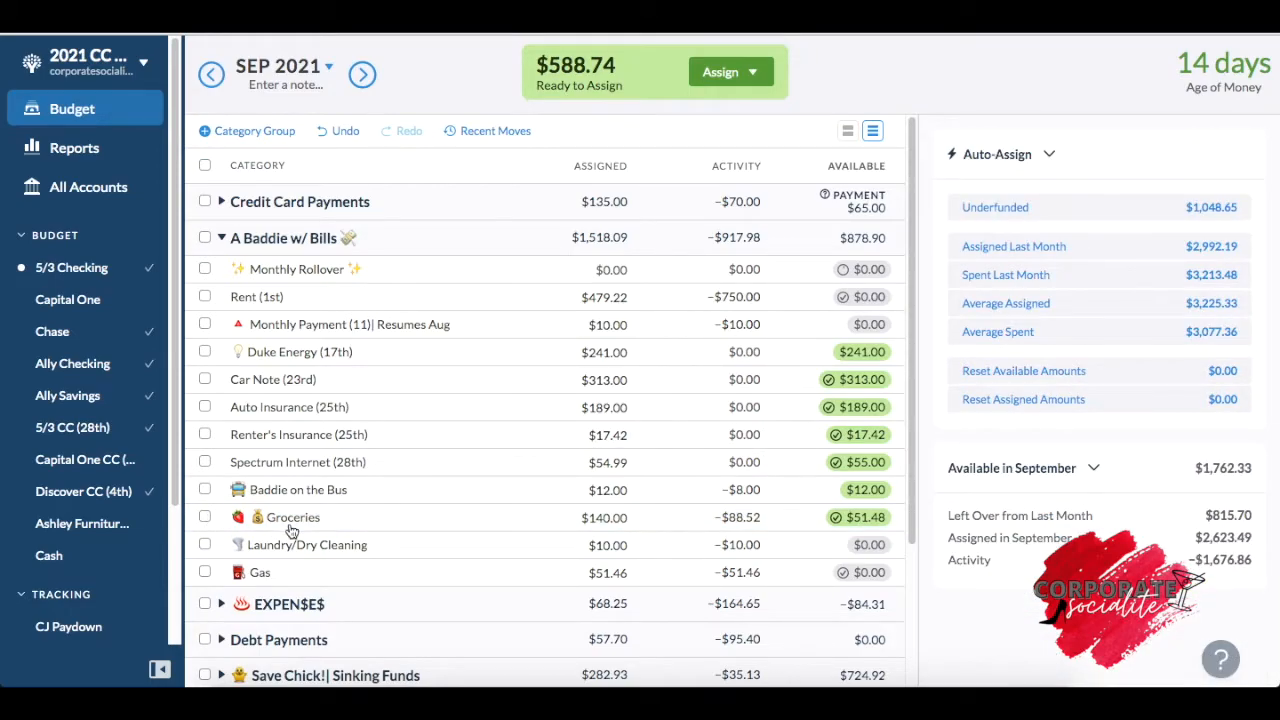
# Add $25.01 to the amount assigned to Gas, then deselect it and collapse the A Baddie w/ Bills group.
pyautogui.moveTo(291, 530); pyautogui.dragTo(312, 557)
pyautogui.click(605, 572)
pyautogui.click(626, 572)
pyautogui.write('+')
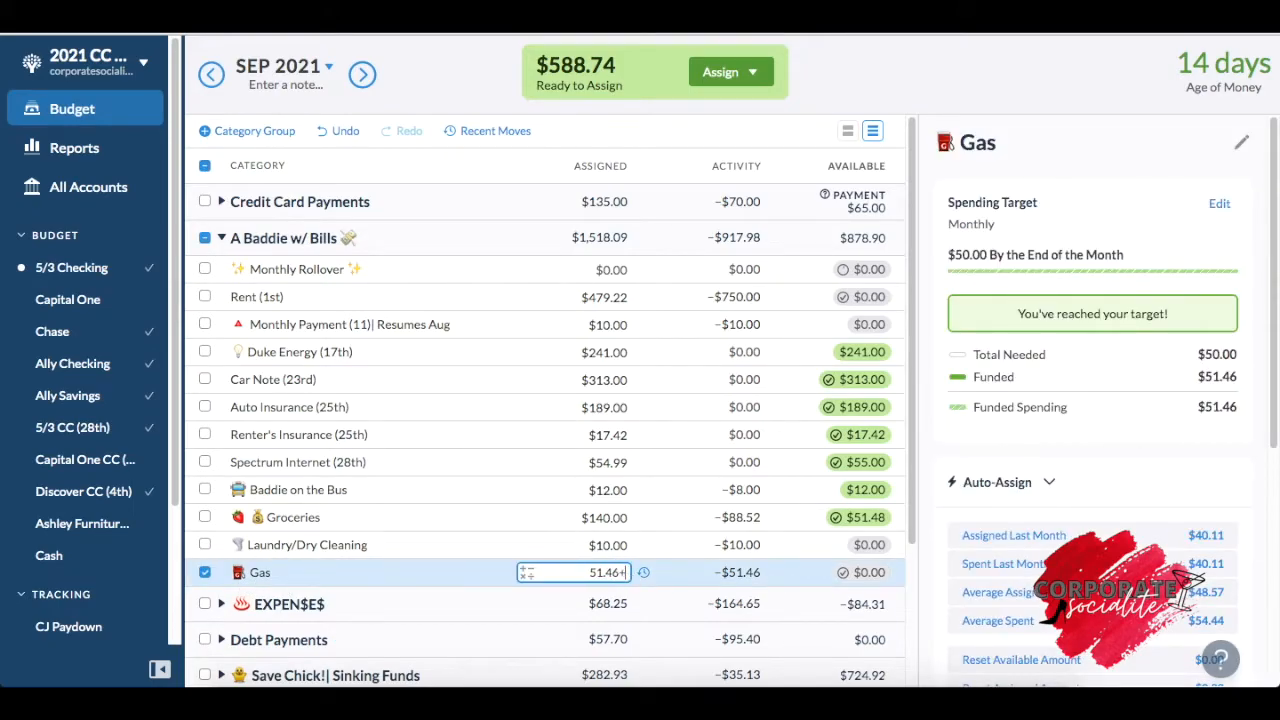
pyautogui.write('25.01')
pyautogui.press('Return')
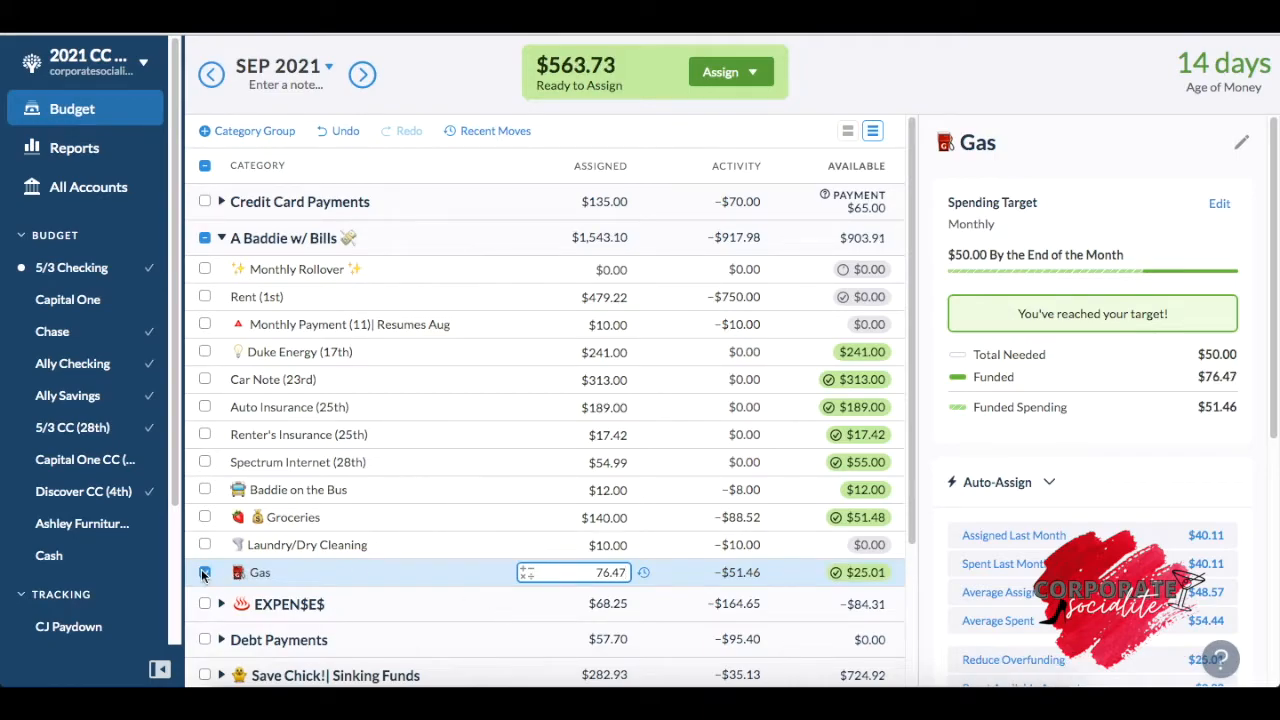
pyautogui.click(204, 572)
pyautogui.click(221, 238)
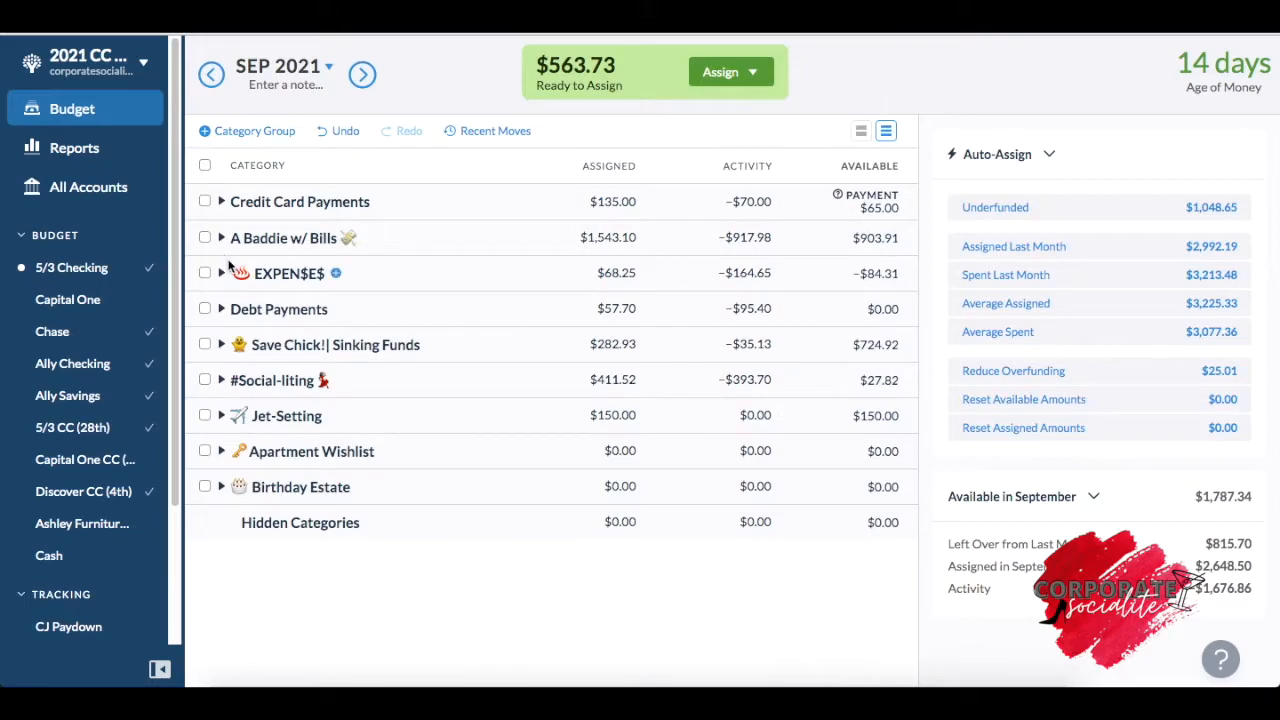
# Auto-assign last month's assigned amounts to the six EXPEN$E$ categories from HP Instant Ink through LA FITNESS, then clear the selection.
pyautogui.click(221, 274)
pyautogui.scroll(-3, 251, 360)
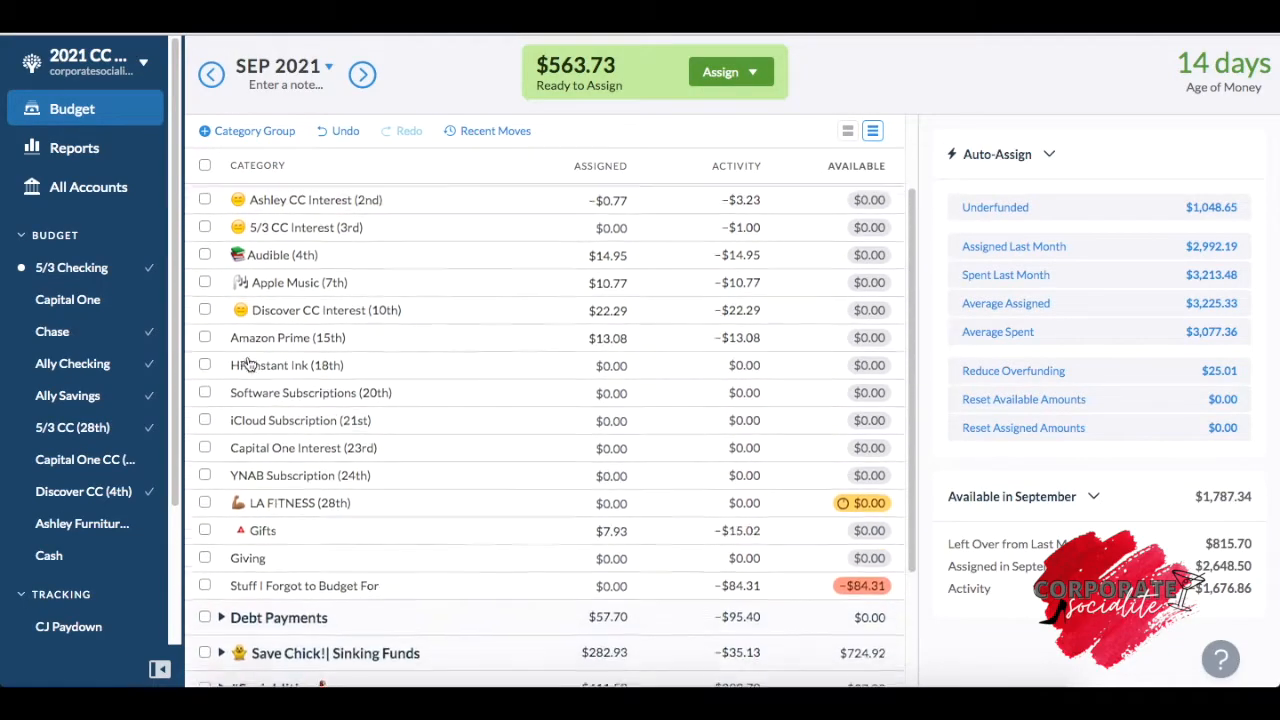
pyautogui.click(204, 359)
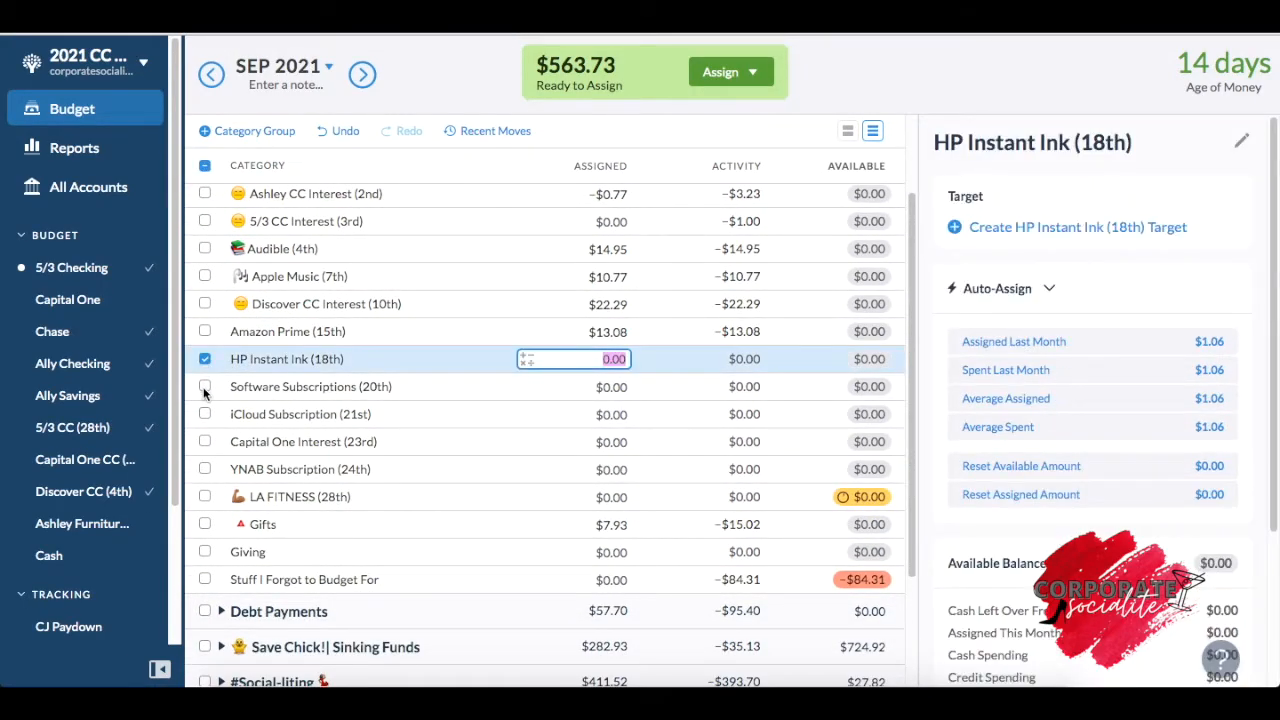
pyautogui.click(204, 387)
pyautogui.click(204, 414)
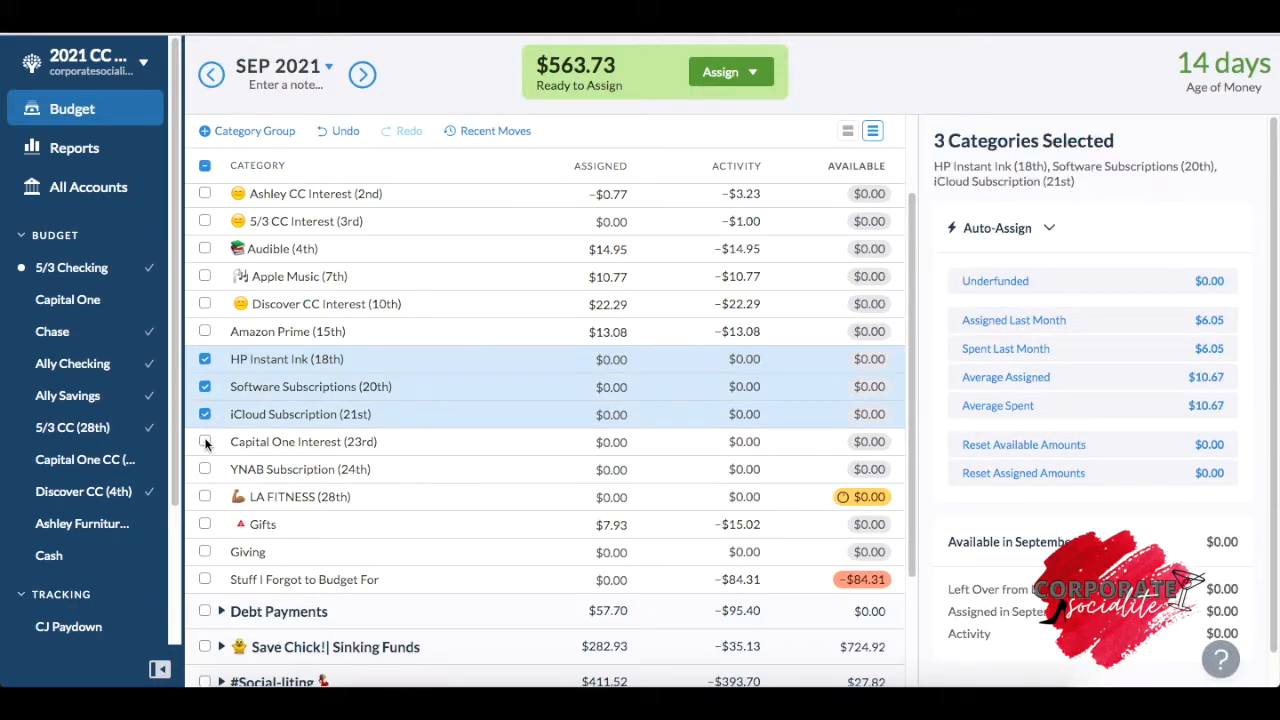
pyautogui.click(204, 441)
pyautogui.click(204, 469)
pyautogui.click(204, 496)
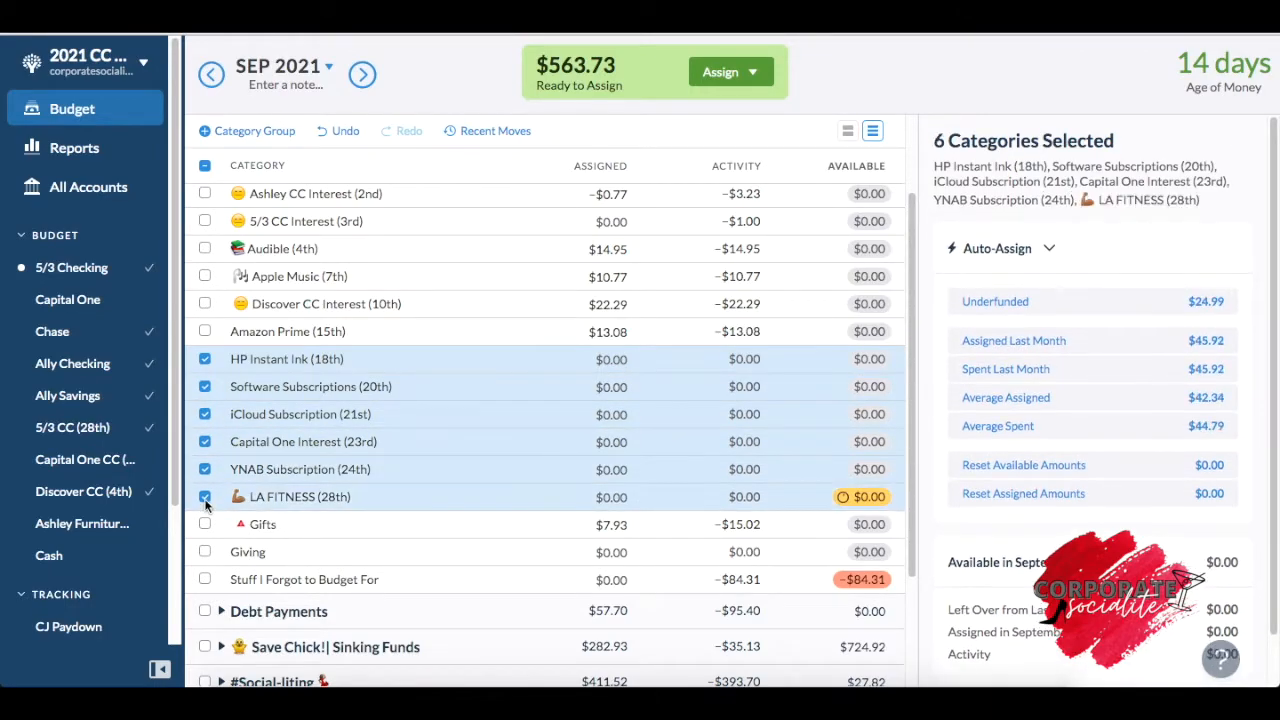
pyautogui.click(1051, 372)
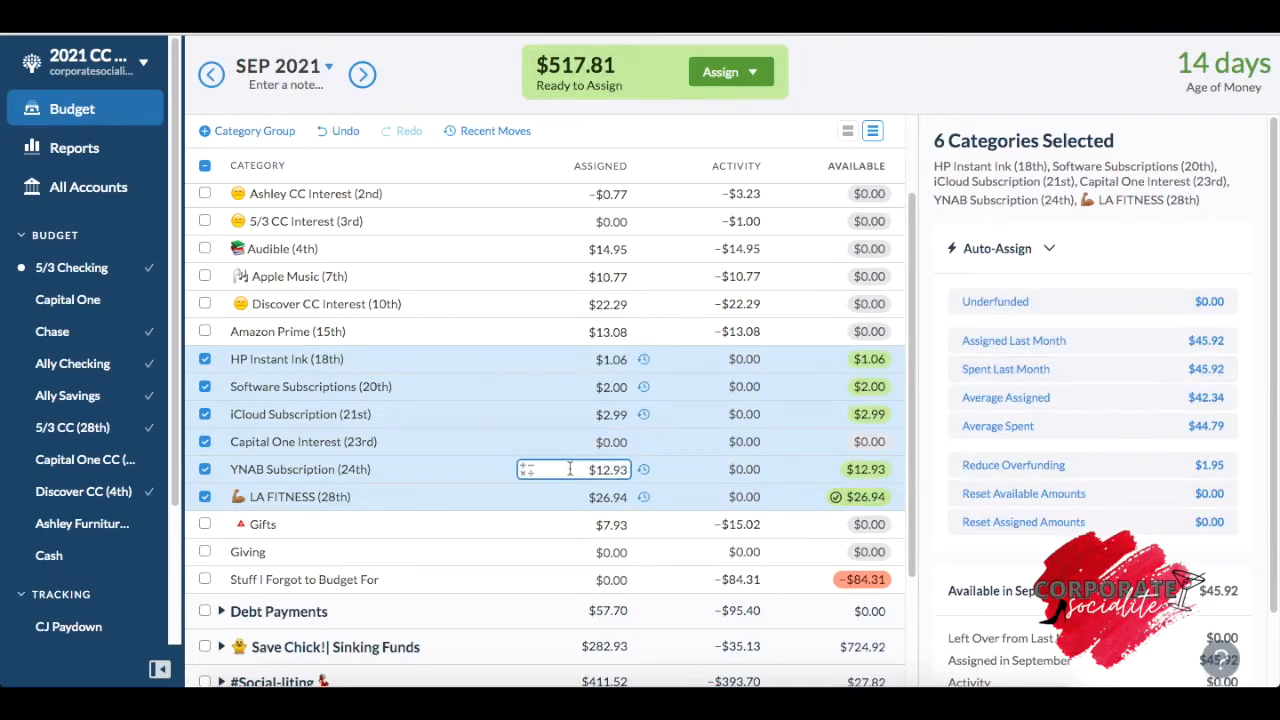
pyautogui.click(205, 165)
# Assign $6 to the Capital One Interest category and deselect it.
pyautogui.click(607, 442)
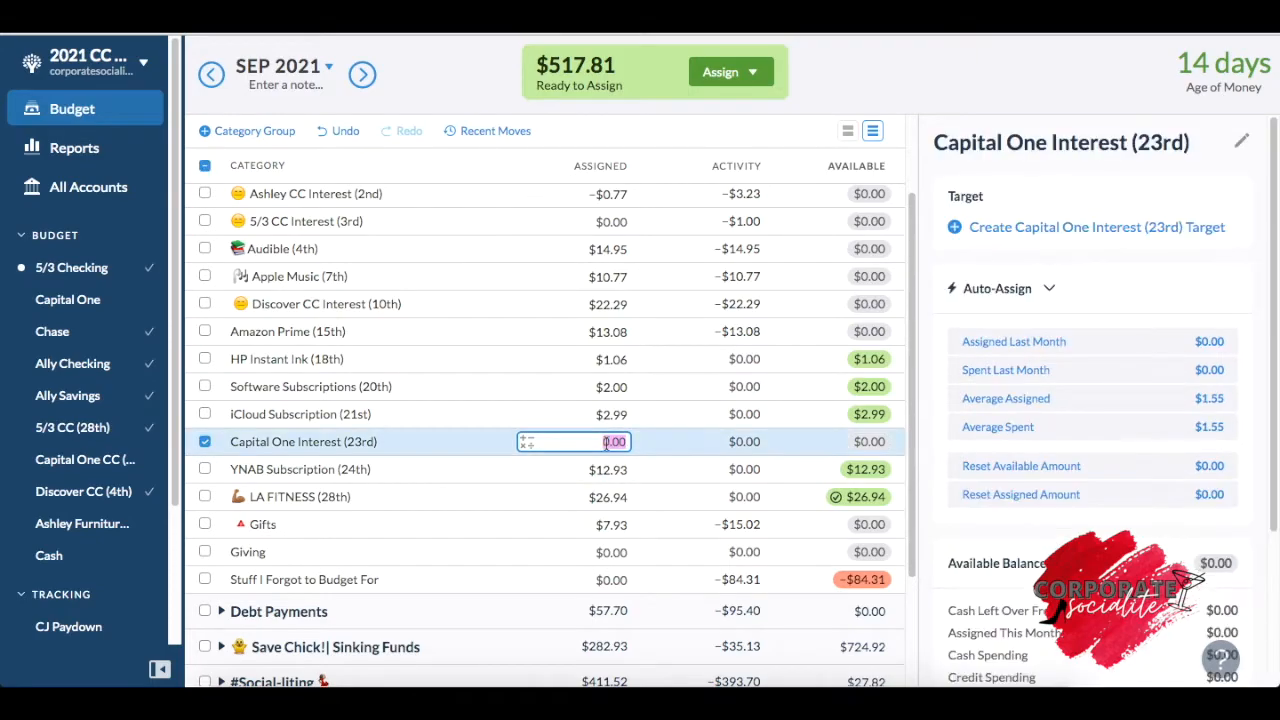
pyautogui.write('6')
pyautogui.press('Return')
pyautogui.click(203, 442)
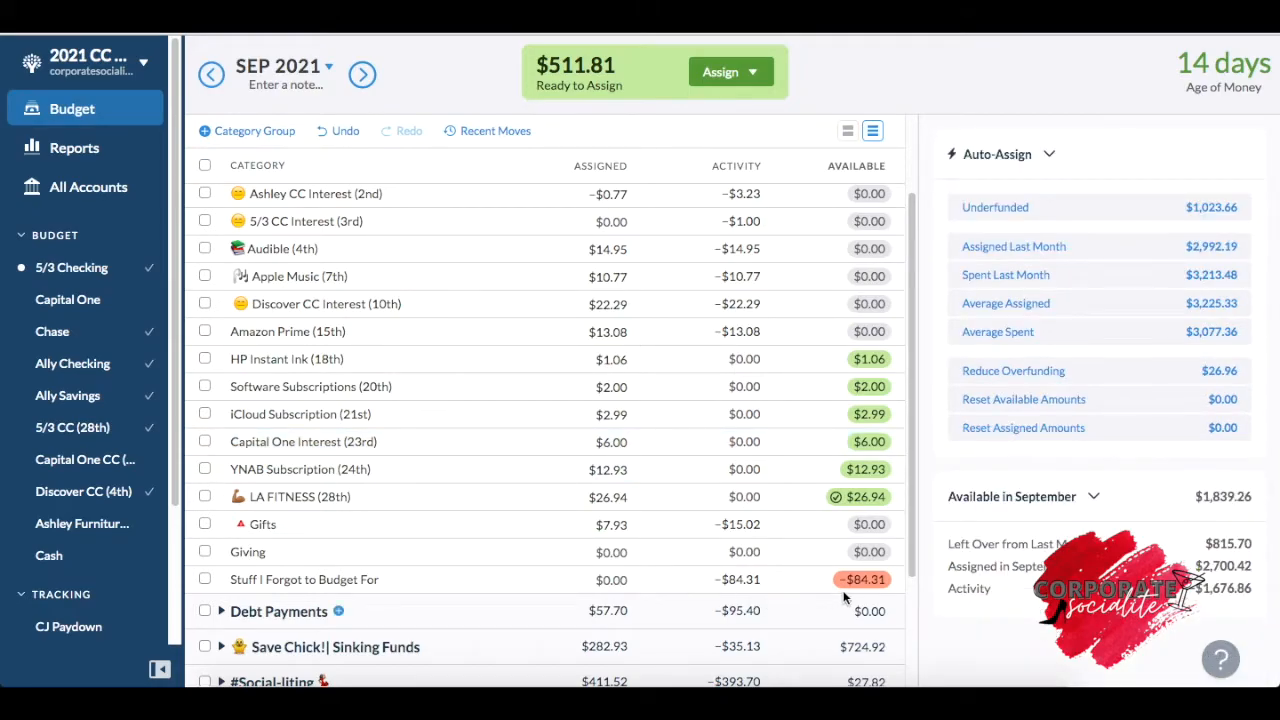
# Cover the overspending in Stuff I Forgot to Budget For with Ready to Assign money, then collapse the EXPEN$E$ group.
pyautogui.moveTo(857, 590)
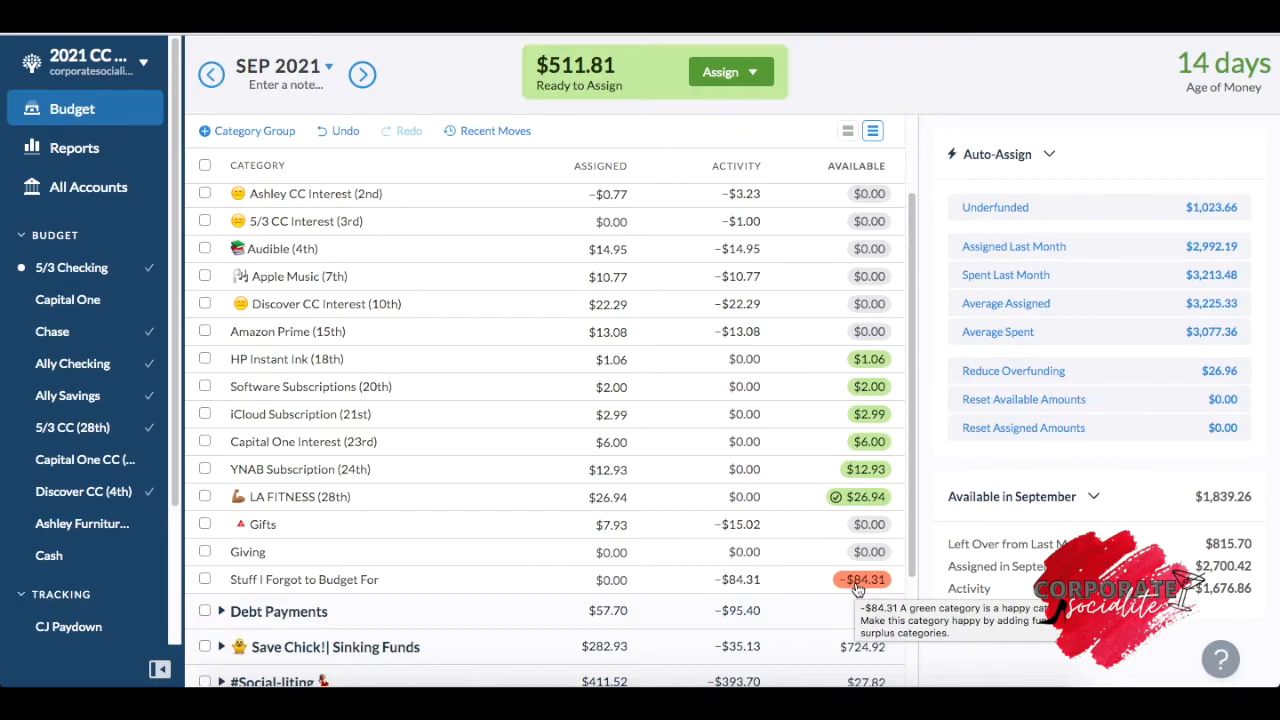
pyautogui.click(857, 588)
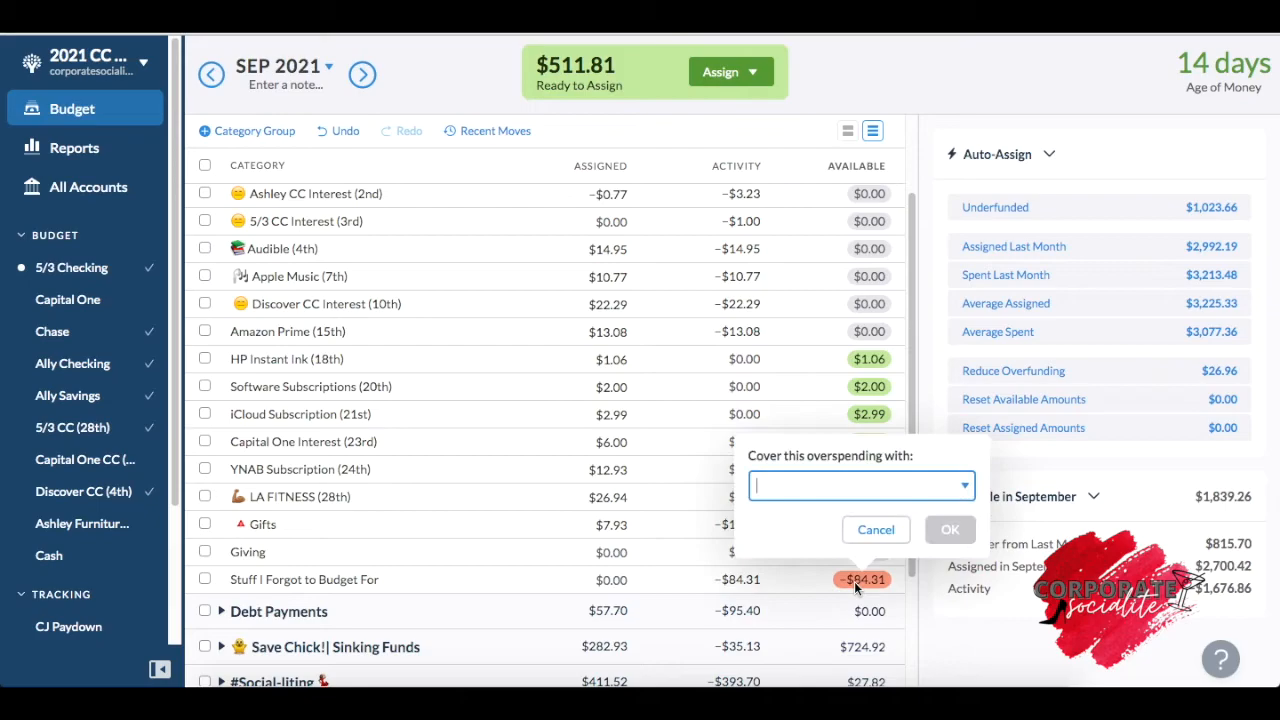
pyautogui.click(819, 485)
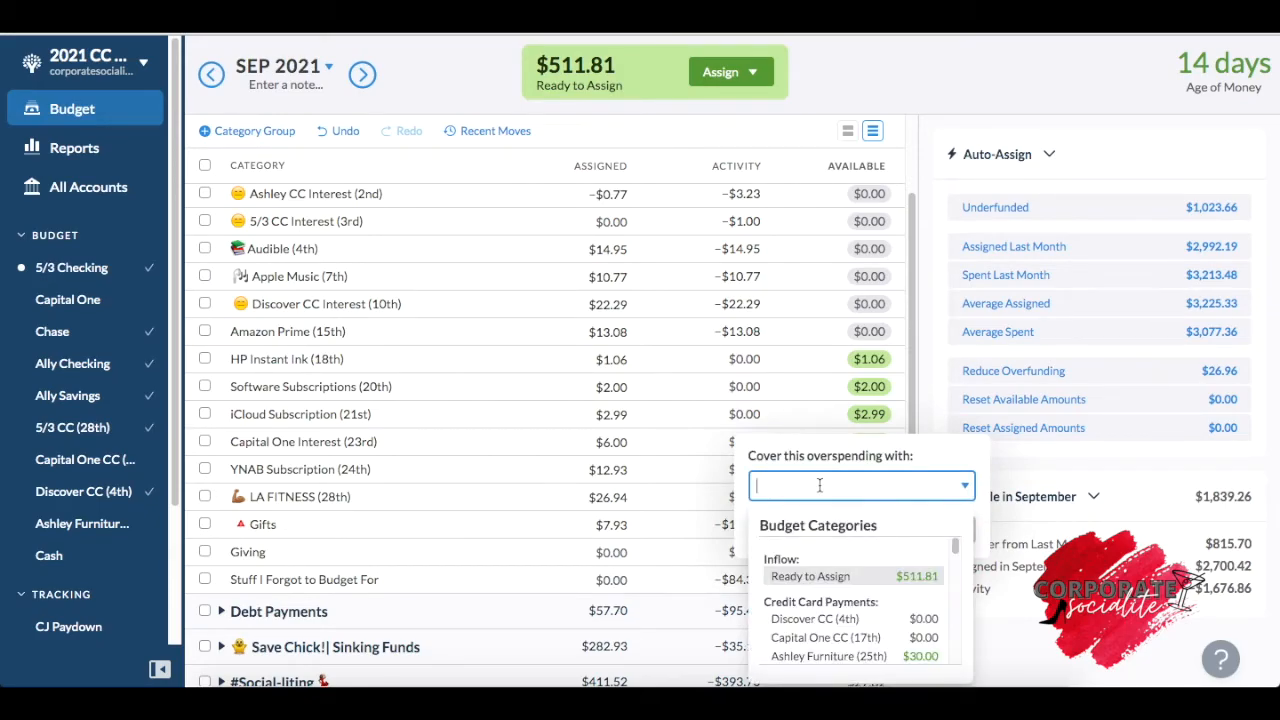
pyautogui.click(819, 575)
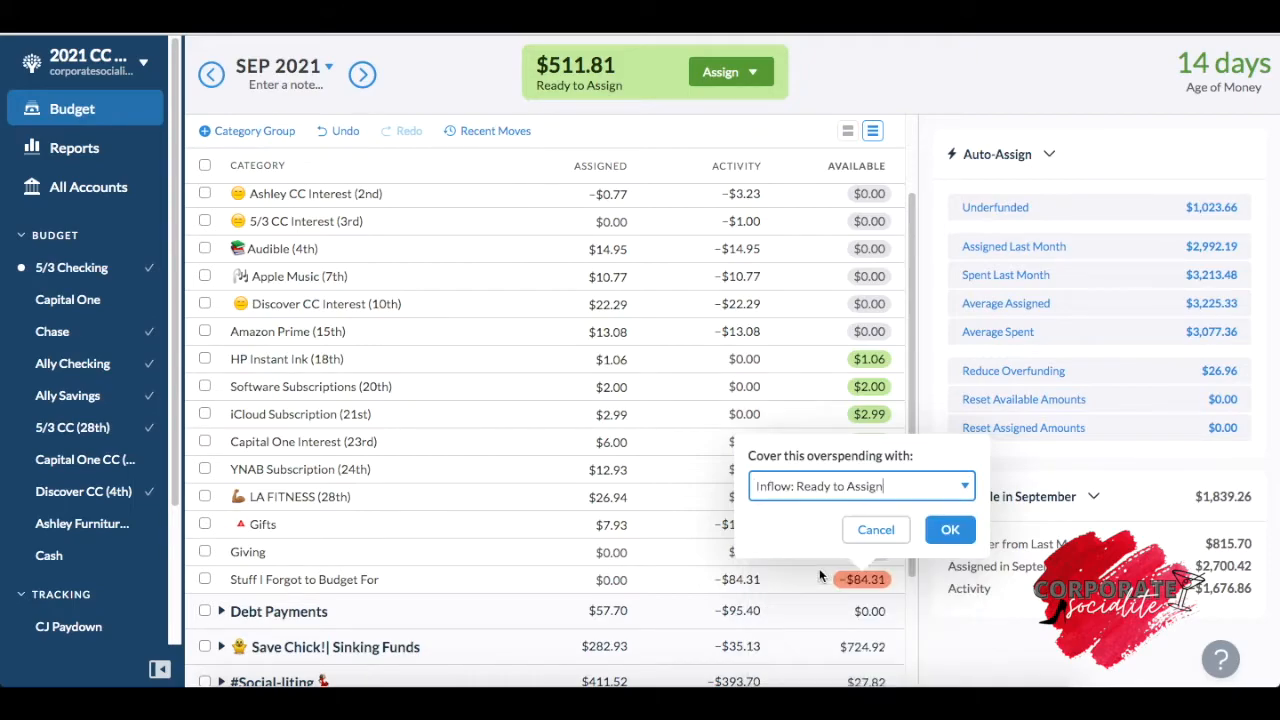
pyautogui.click(948, 530)
pyautogui.scroll(2, 545, 420)
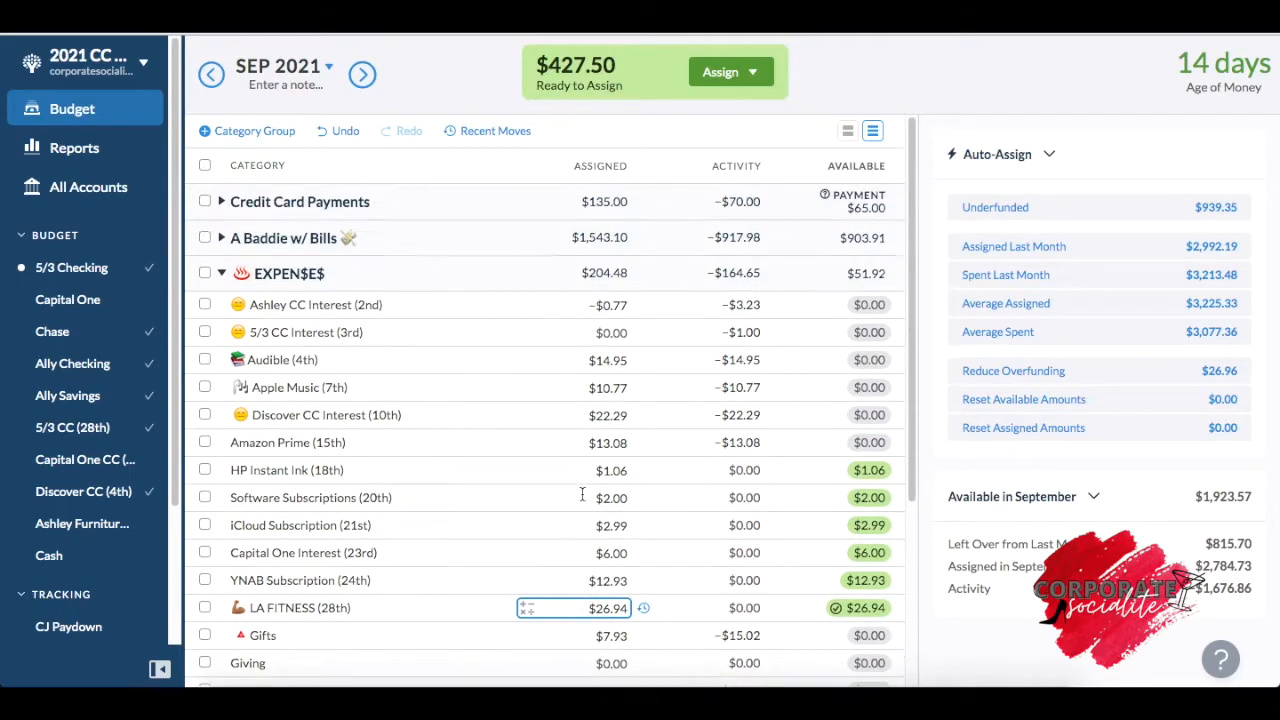
pyautogui.click(221, 274)
# Add $63 to the amount assigned to Jet-Setting under Sinking Funds, then deselect it and collapse the group.
pyautogui.click(222, 309)
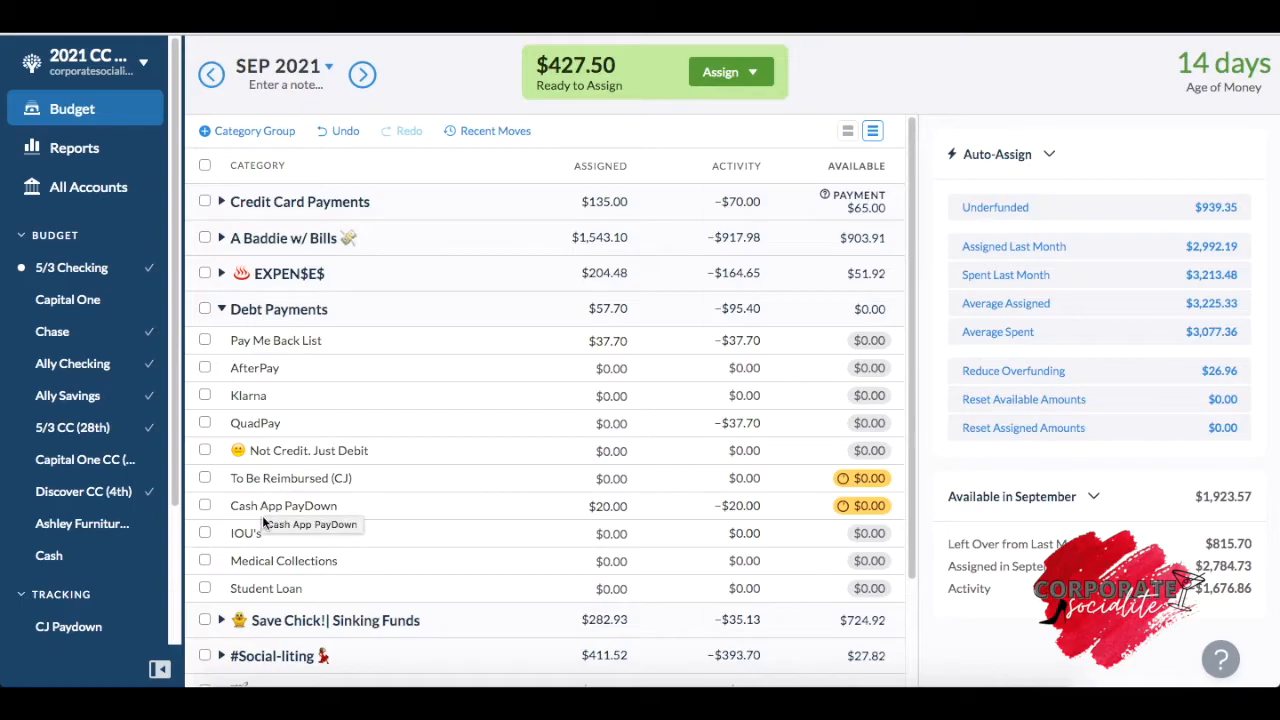
pyautogui.click(224, 316)
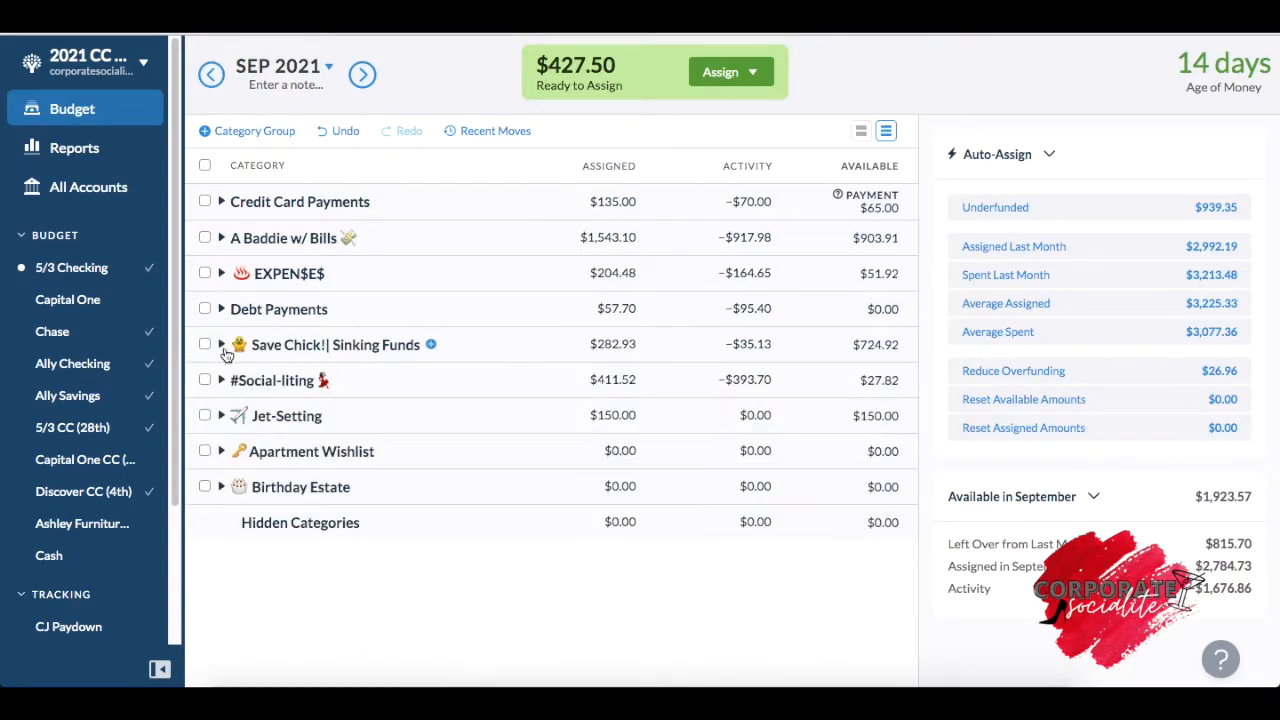
pyautogui.click(222, 345)
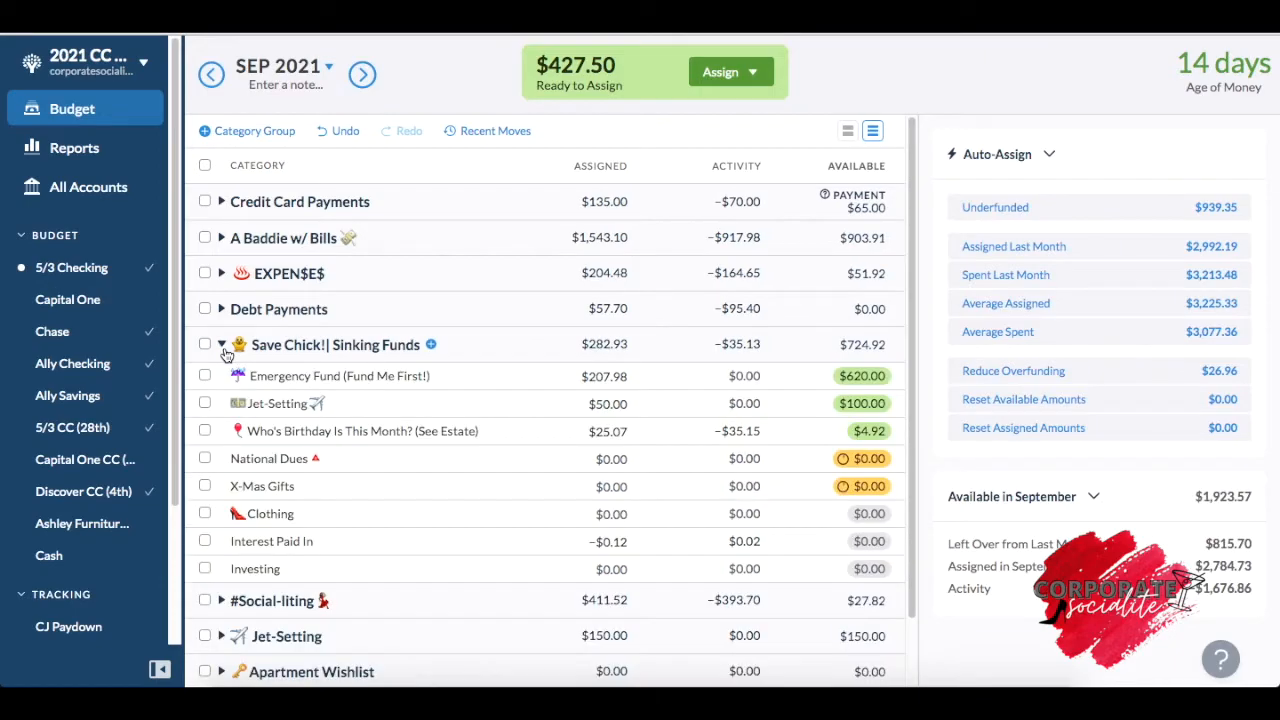
pyautogui.click(608, 403)
pyautogui.click(630, 403)
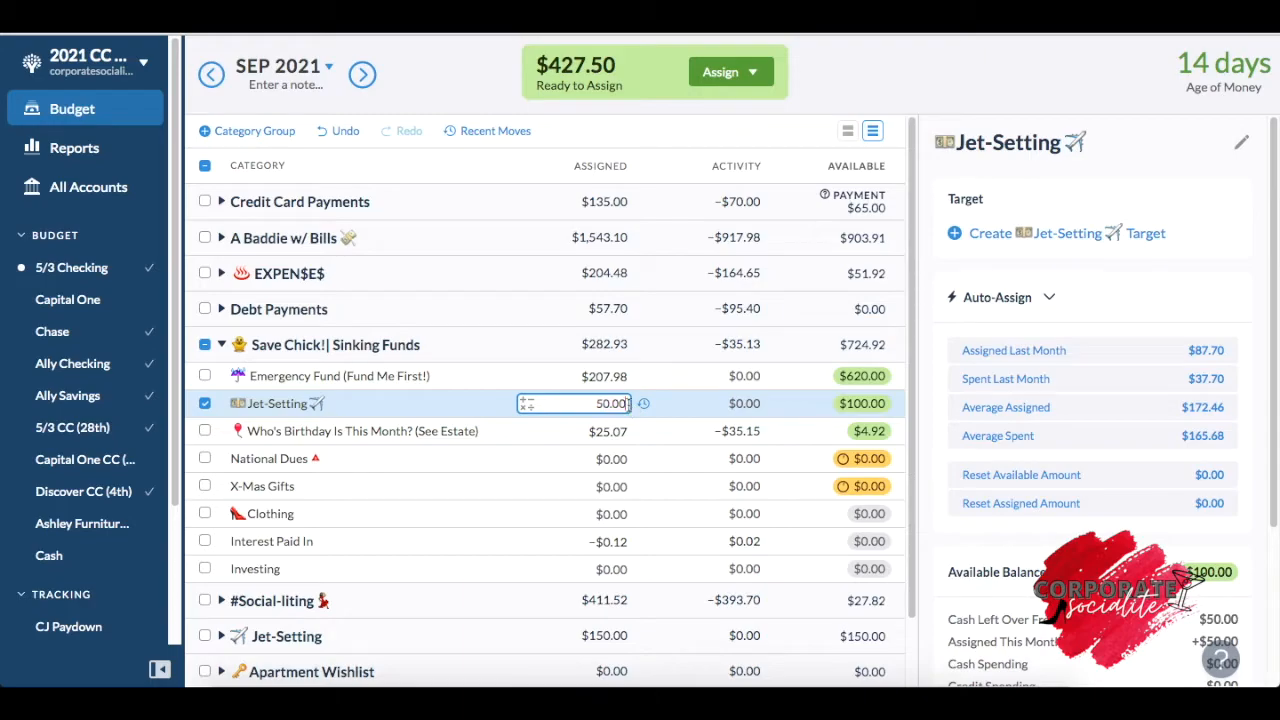
pyautogui.write('+63')
pyautogui.press('Return')
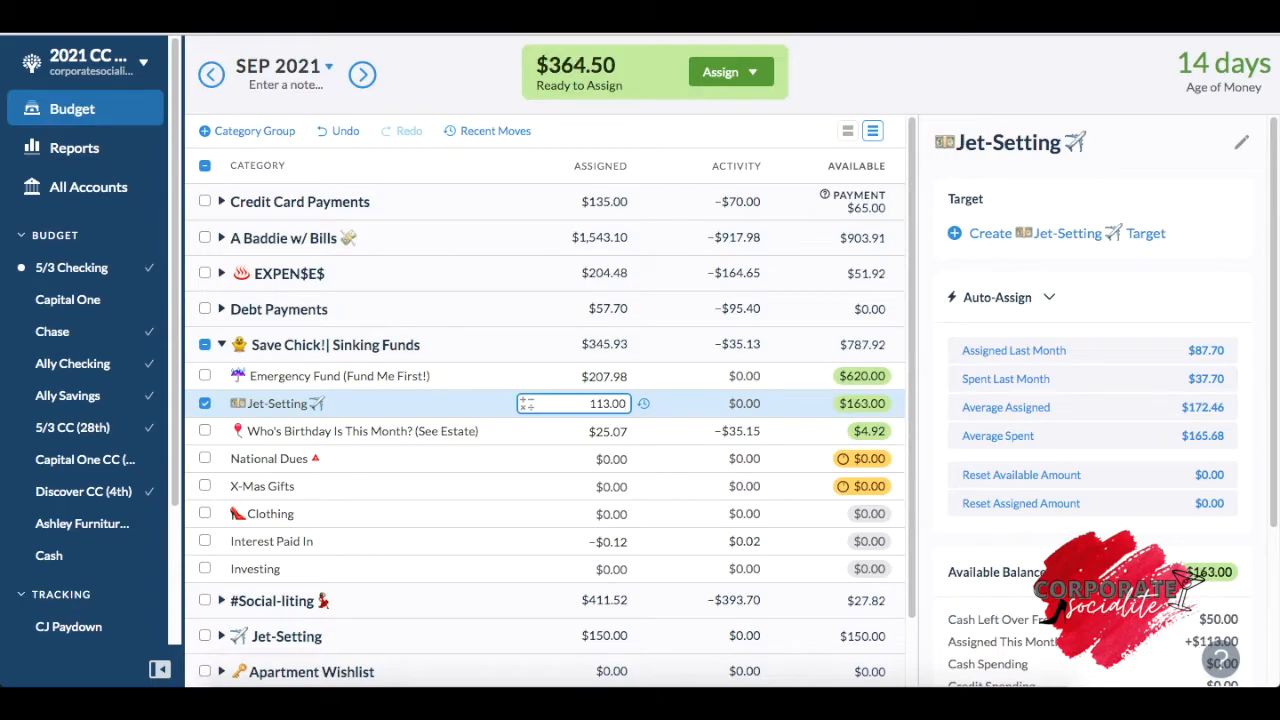
pyautogui.click(204, 405)
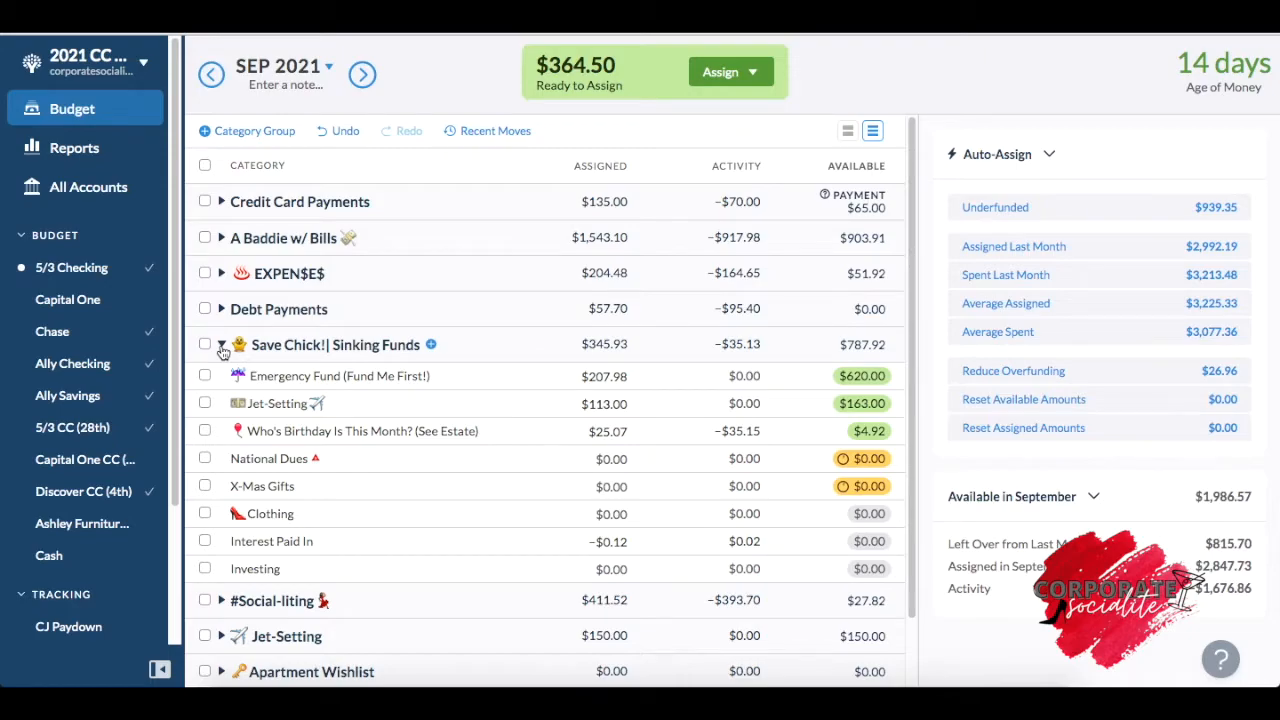
pyautogui.click(222, 346)
# Cover the Beauty Services overspending in the #Social-liting group with Ready to Assign money.
pyautogui.click(223, 383)
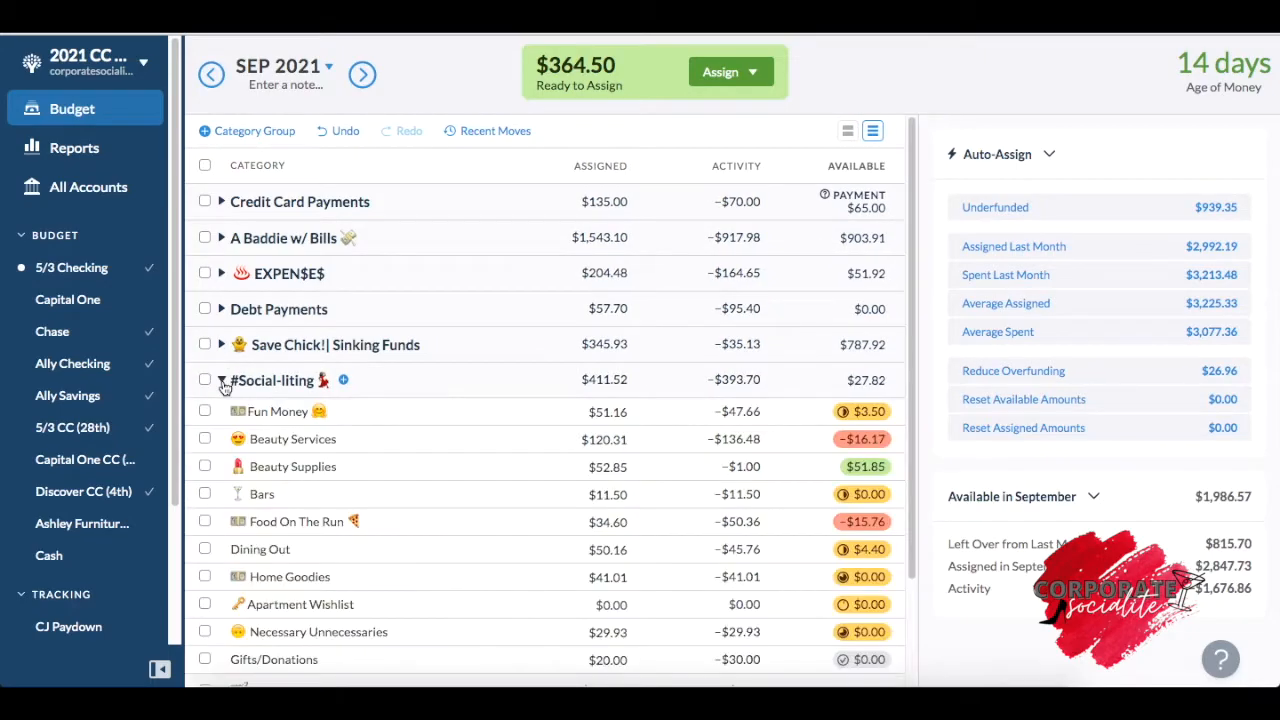
pyautogui.scroll(-1, 329, 528)
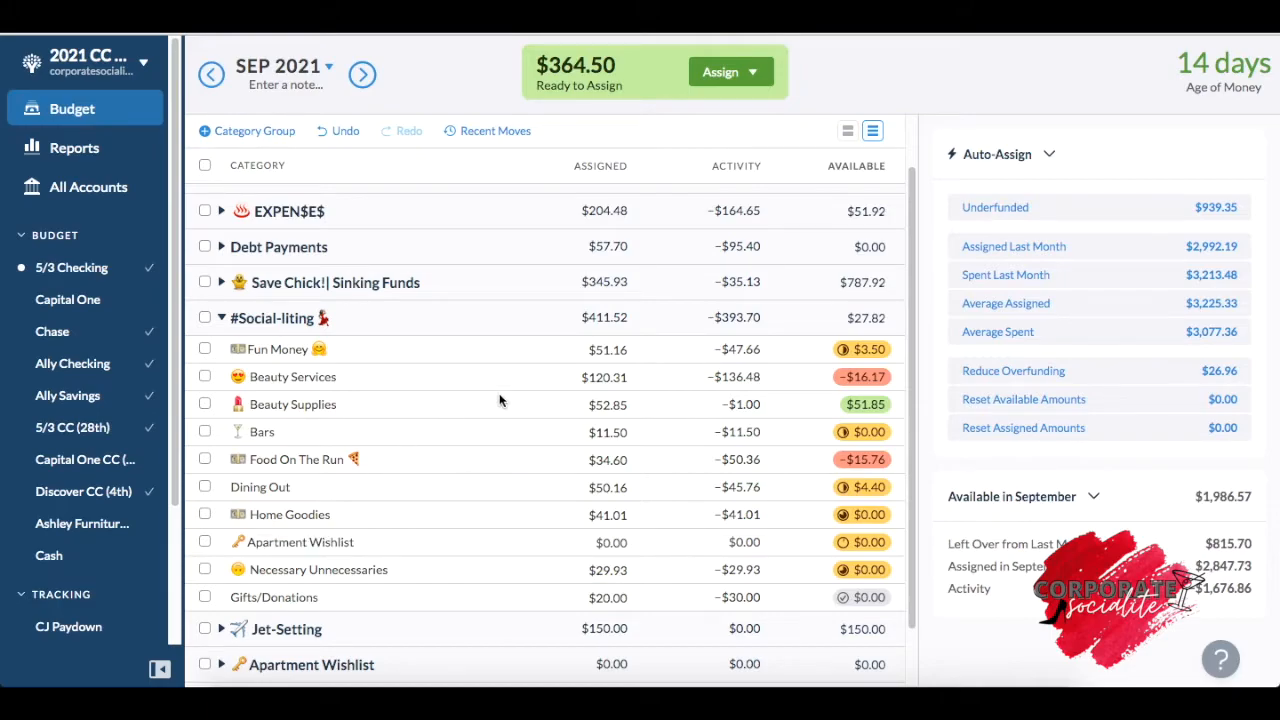
pyautogui.click(601, 382)
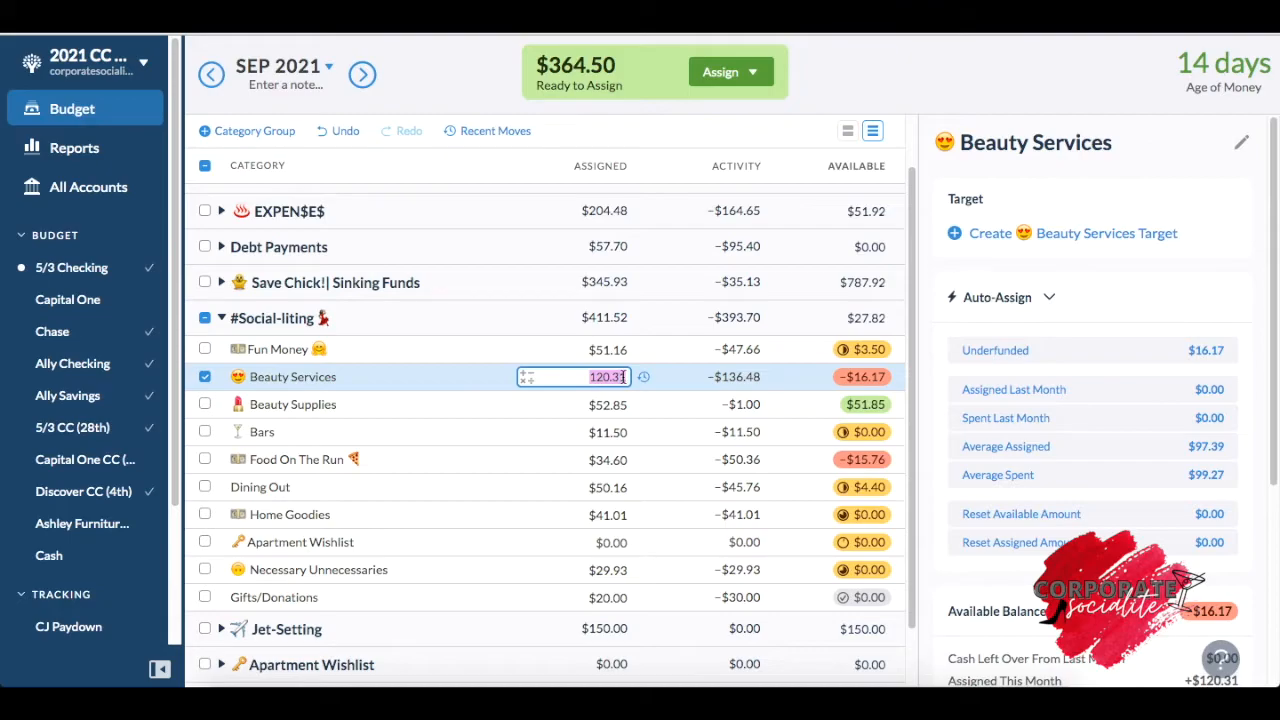
pyautogui.click(862, 377)
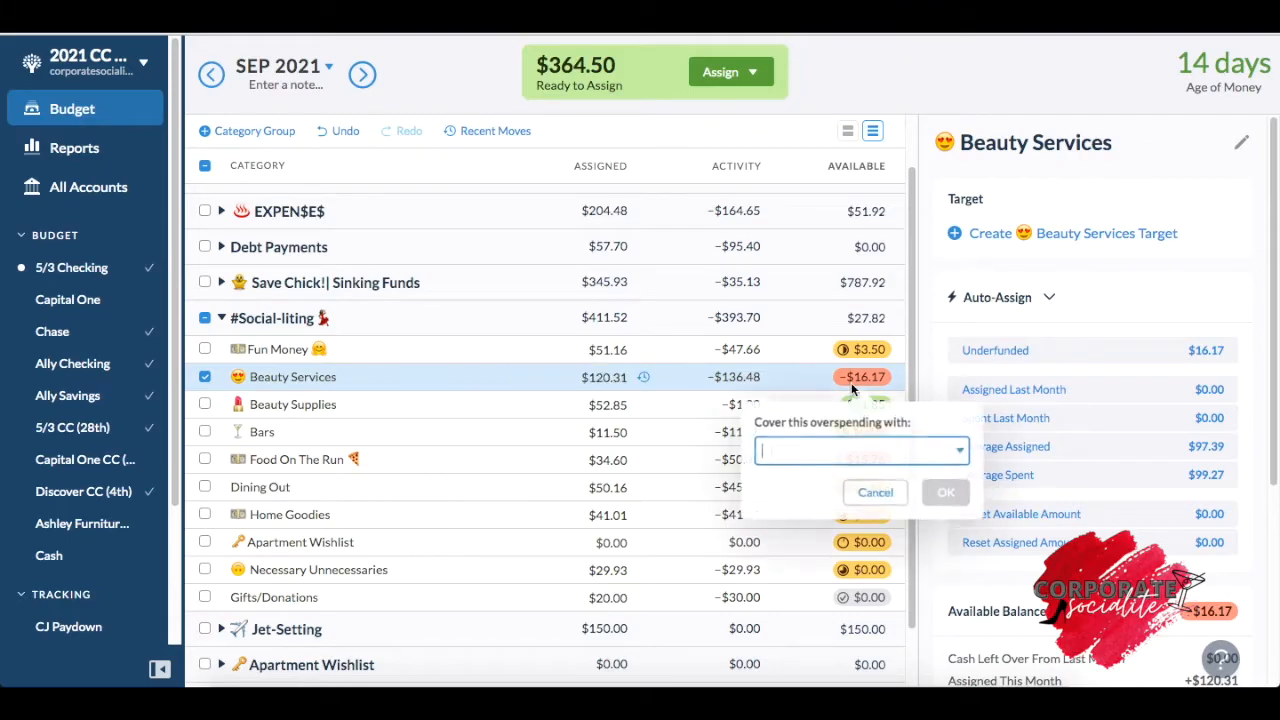
pyautogui.click(898, 452)
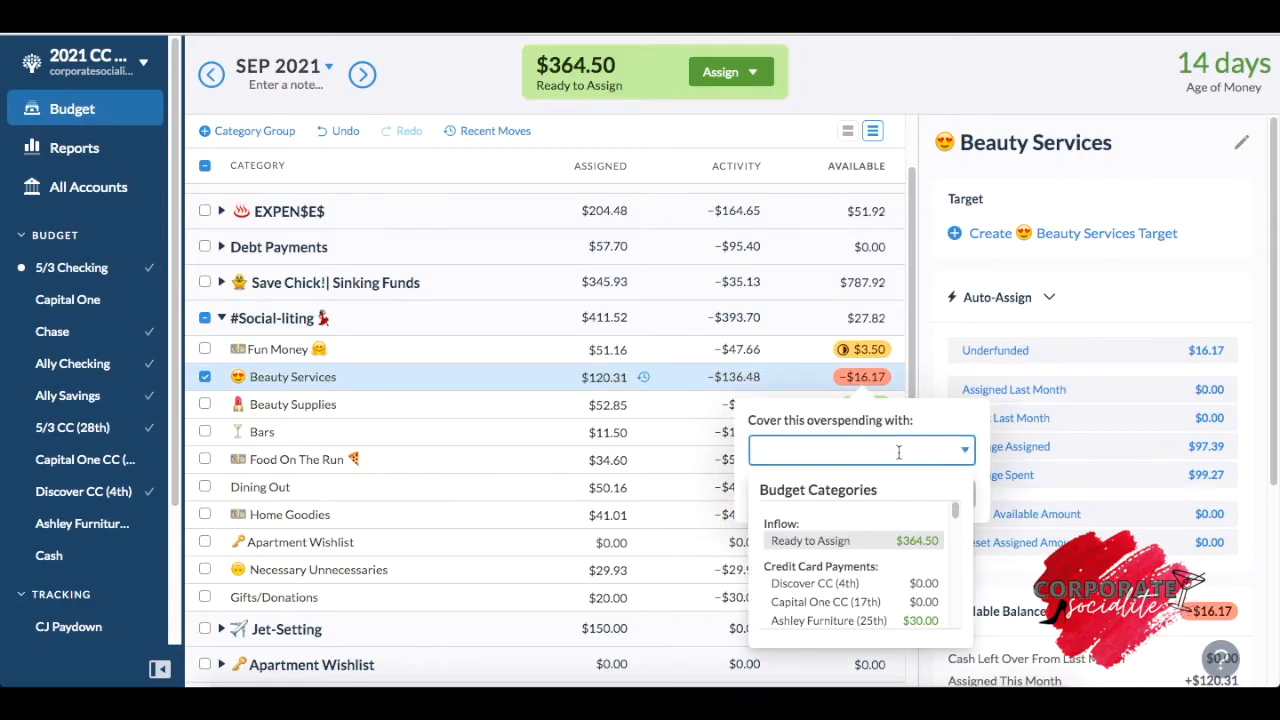
pyautogui.click(840, 541)
pyautogui.click(948, 492)
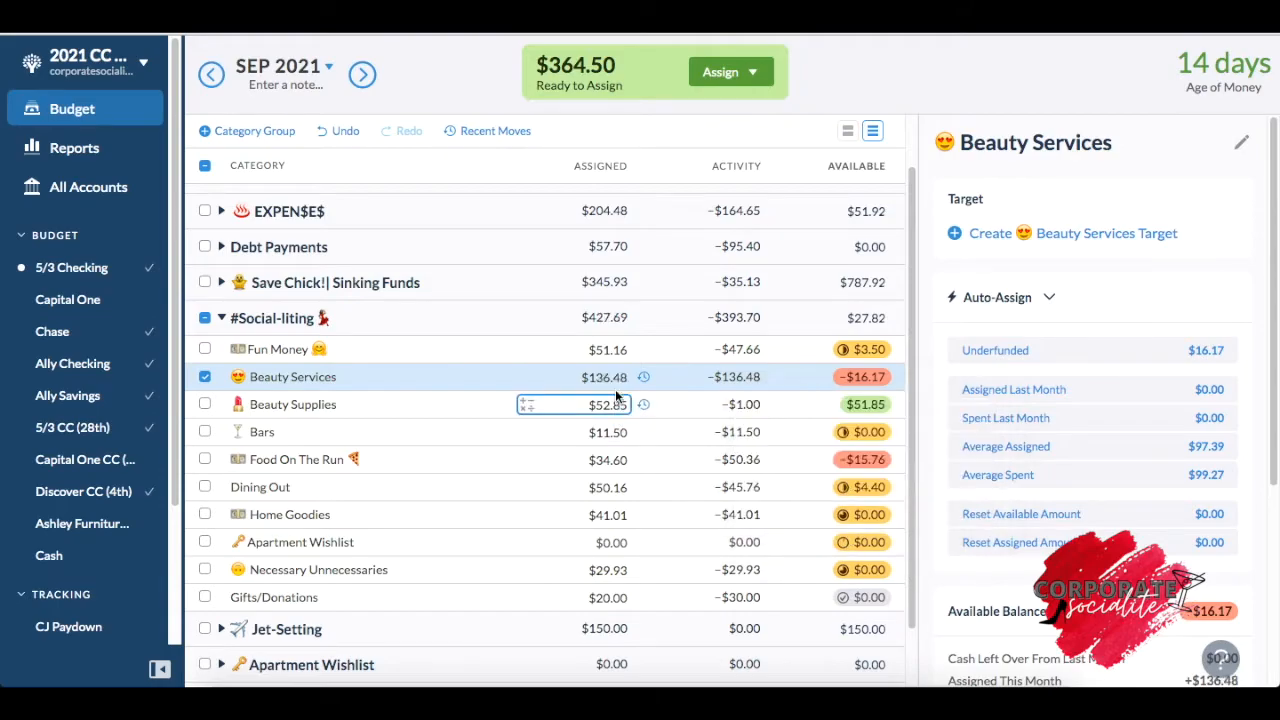
# Add $120 to the amount assigned to Beauty Services.
pyautogui.click(624, 376)
pyautogui.click(624, 376)
pyautogui.write('+120')
pyautogui.press('Return')
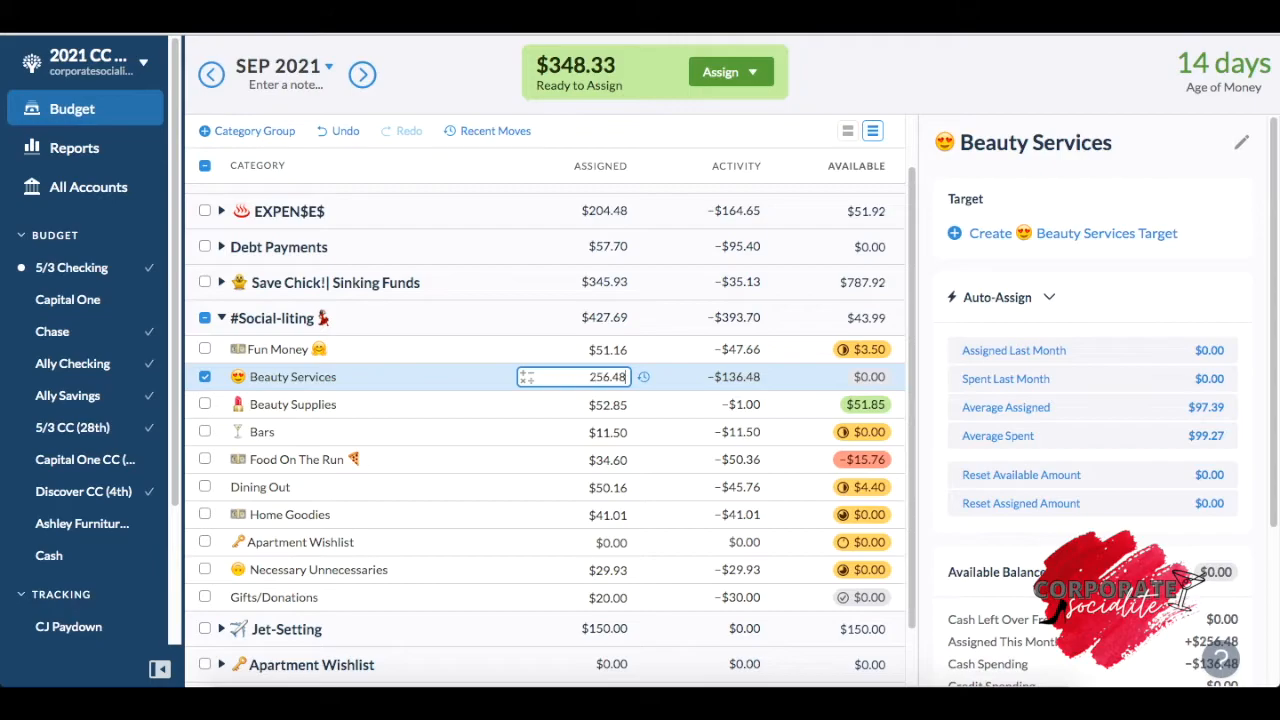
# Add $50 to the amount assigned to Beauty Supplies and deselect the category.
pyautogui.click(624, 404)
pyautogui.click(626, 404)
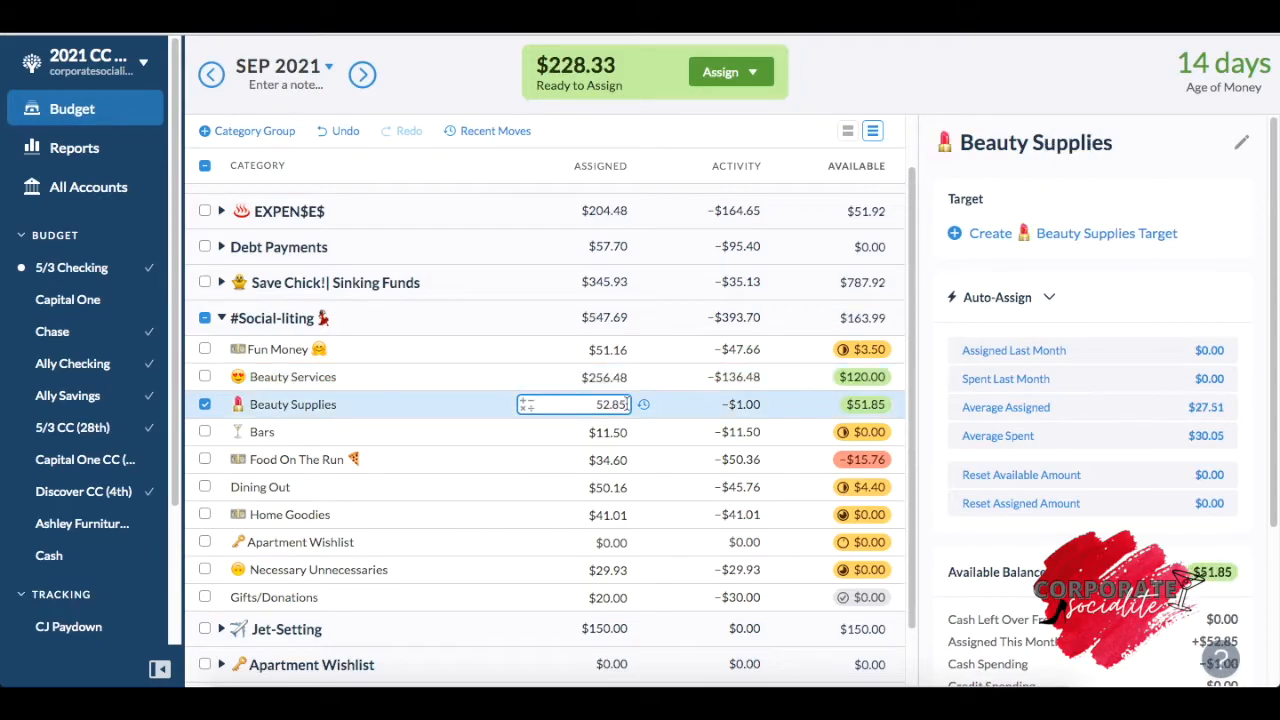
pyautogui.write('+50')
pyautogui.press('Return')
pyautogui.click(204, 404)
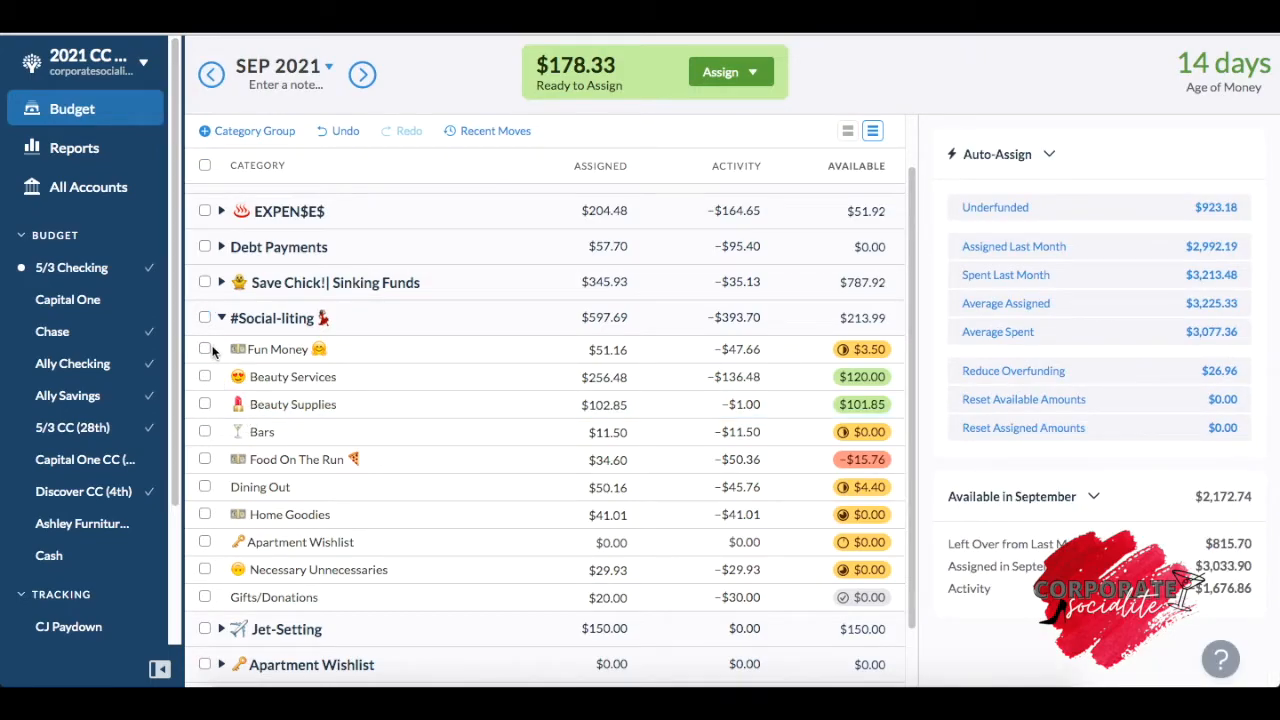
# Auto-assign the underfunded amounts for Fun Money, Food On The Run and Dining Out together, then clear the selection.
pyautogui.click(204, 349)
pyautogui.click(205, 459)
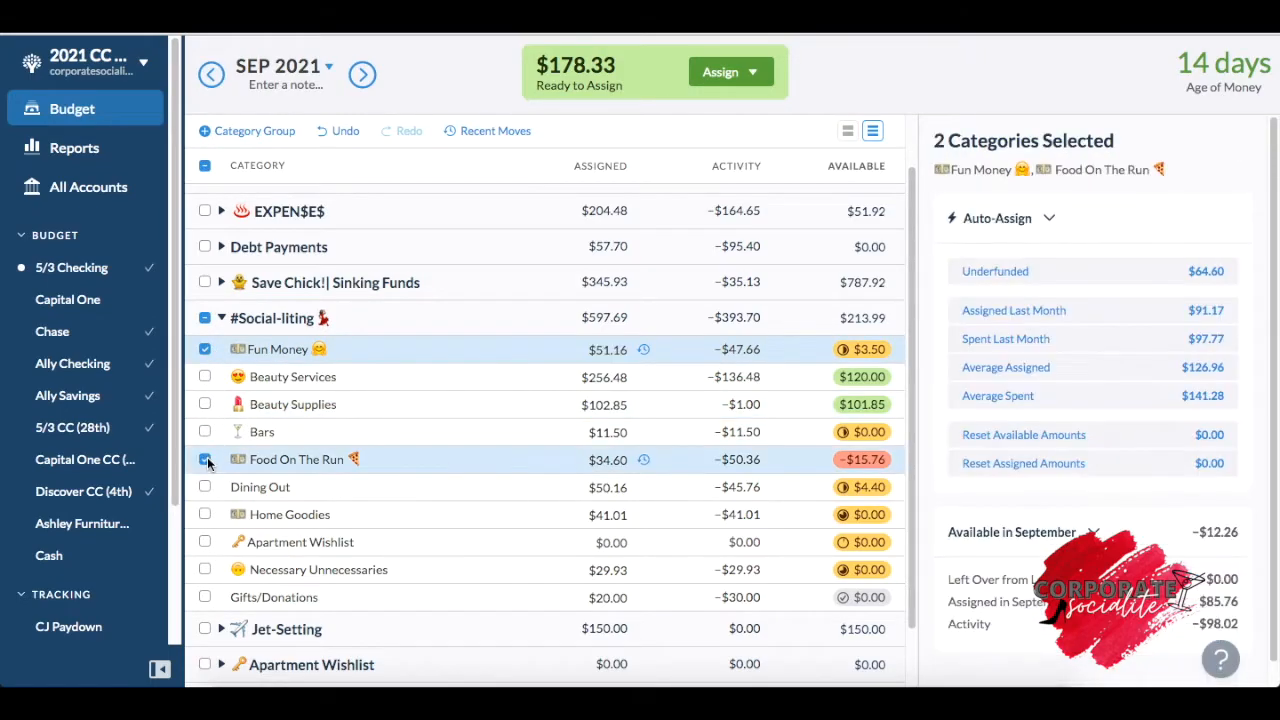
pyautogui.click(204, 487)
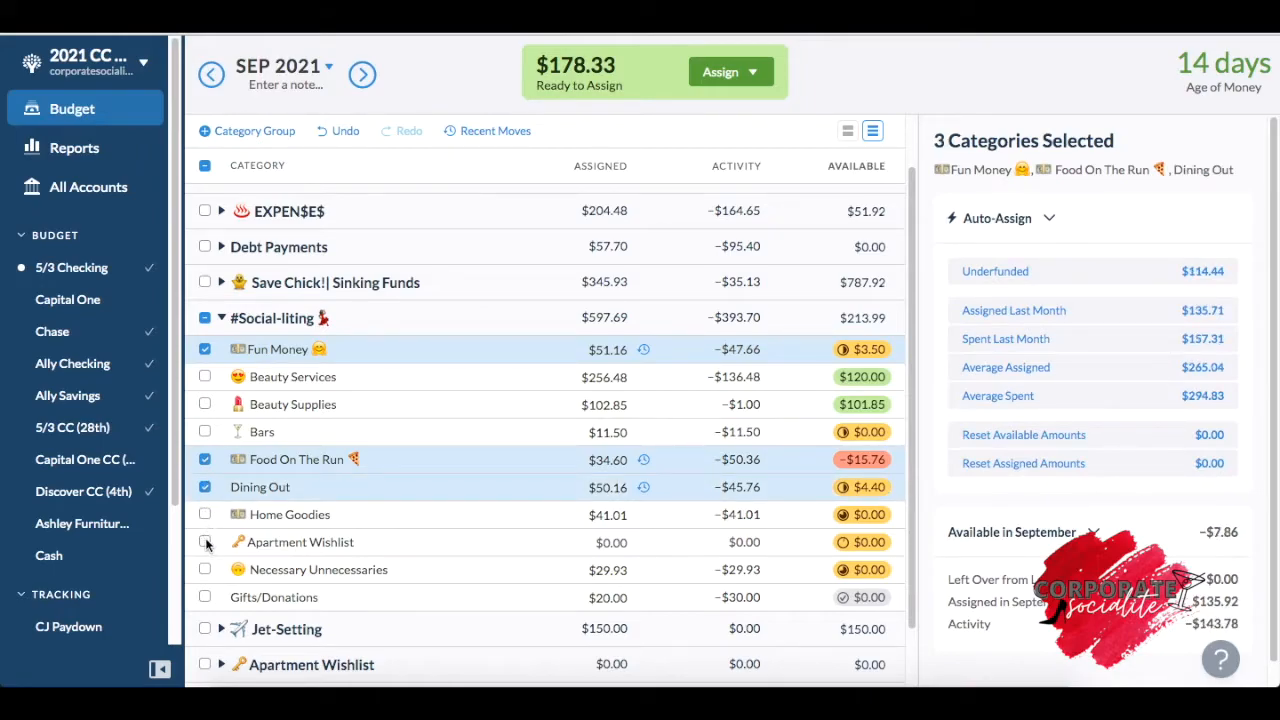
pyautogui.click(991, 285)
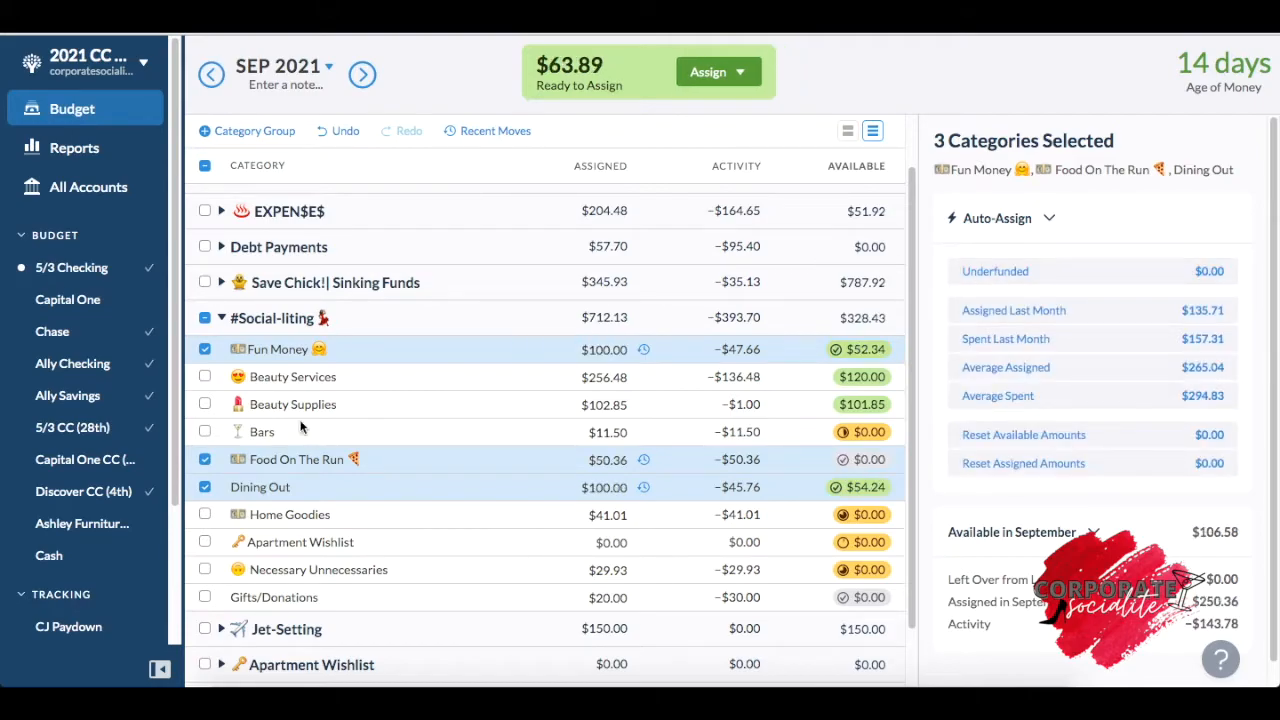
pyautogui.click(204, 349)
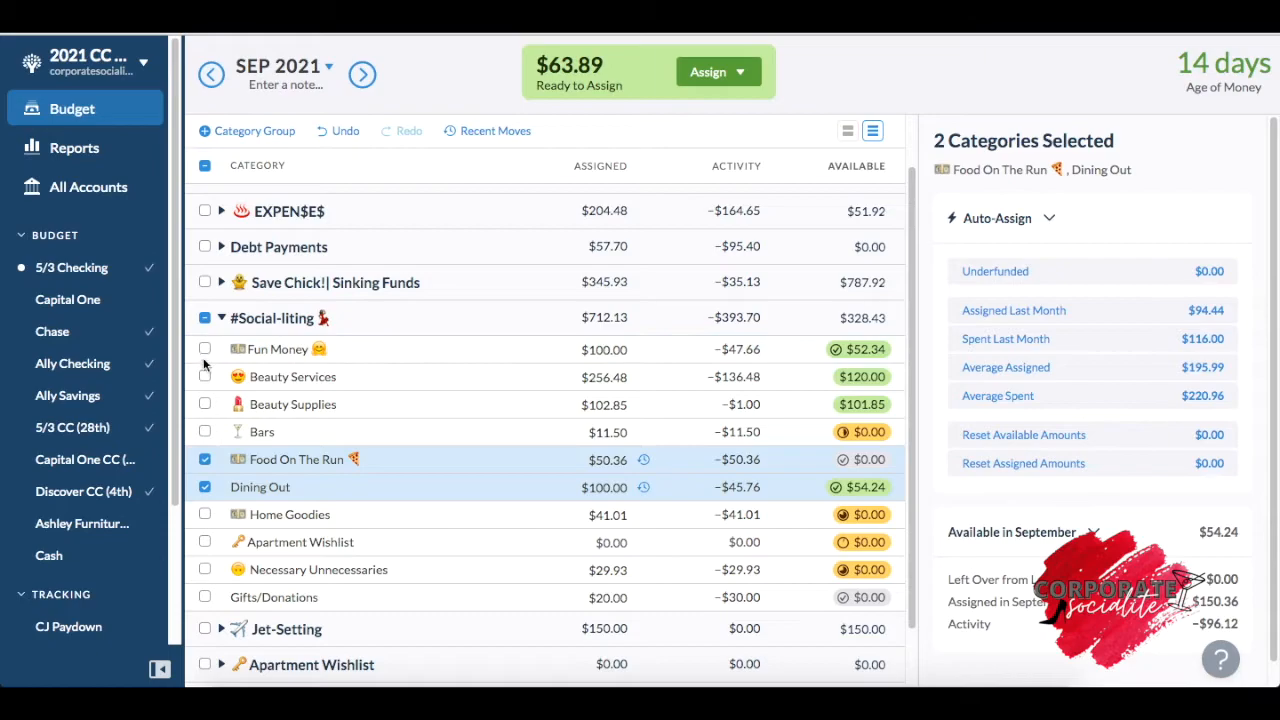
pyautogui.click(205, 459)
pyautogui.click(205, 487)
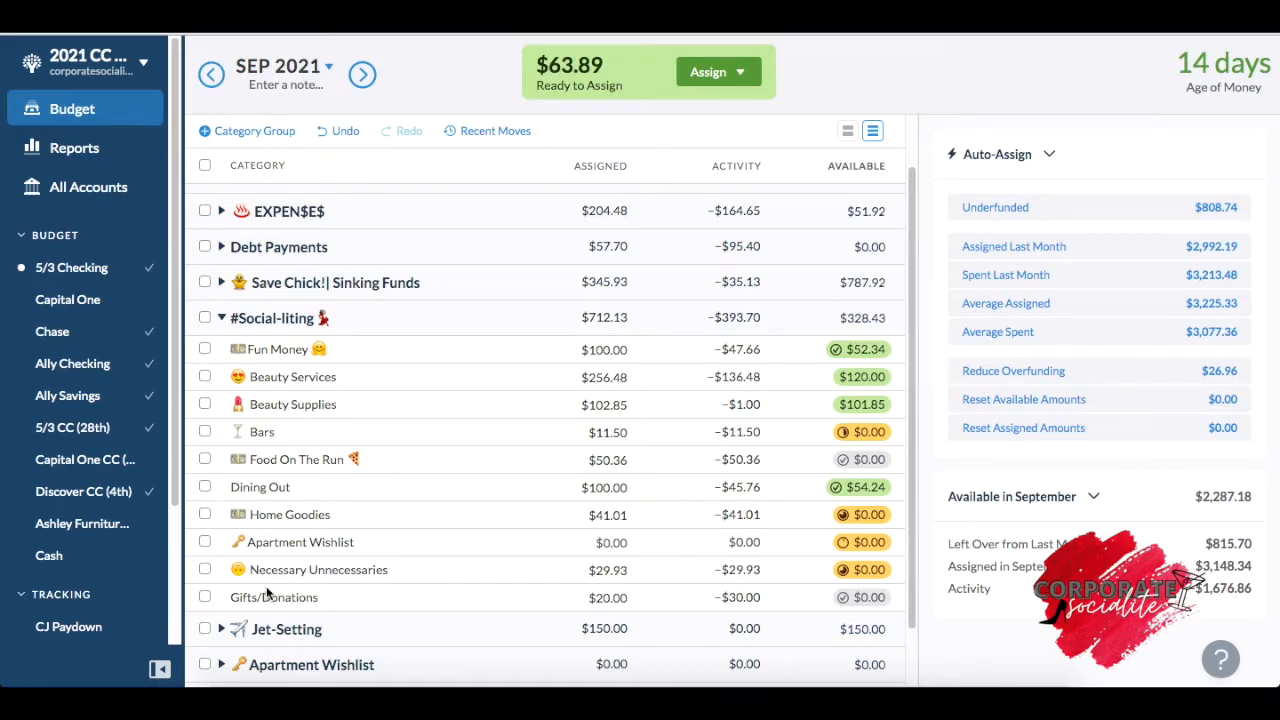
# Add $25 to the amount assigned to Home Goodies.
pyautogui.click(620, 515)
pyautogui.click(622, 515)
pyautogui.write('+25')
pyautogui.press('Return')
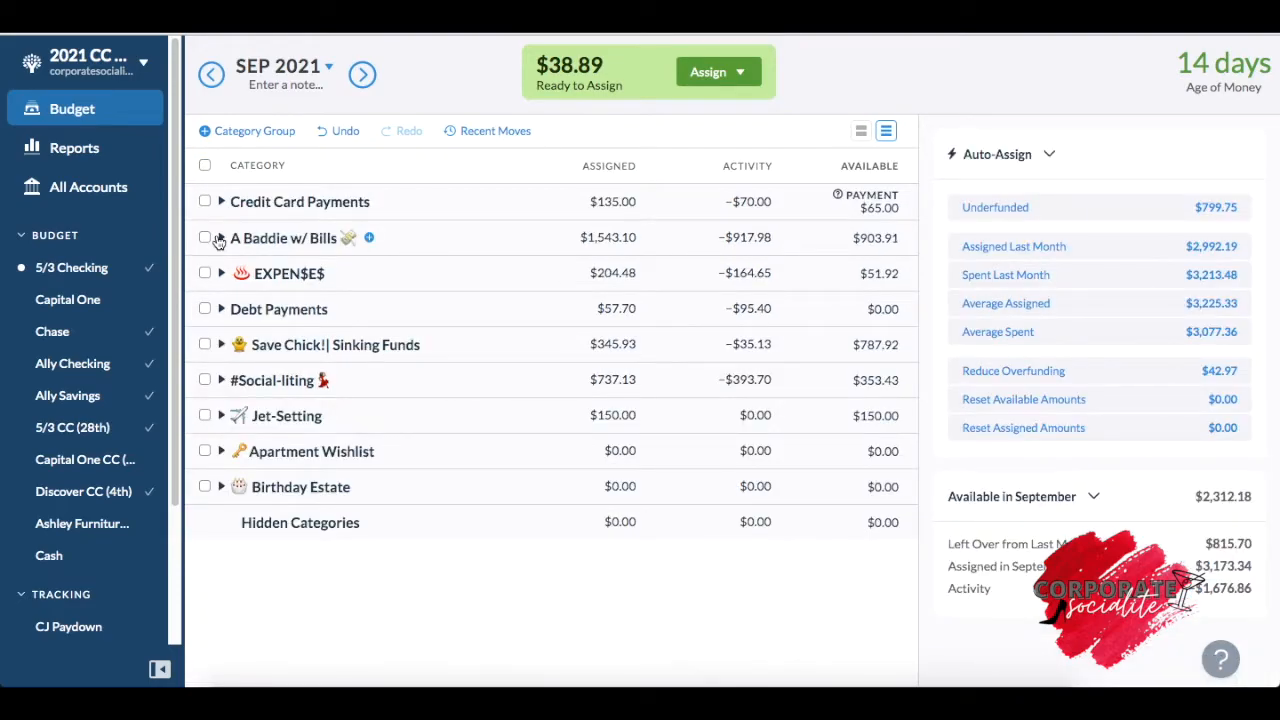
# Add $38.89 to the amount assigned to Rent, then collapse the A Baddie w/ Bills group.
pyautogui.click(221, 238)
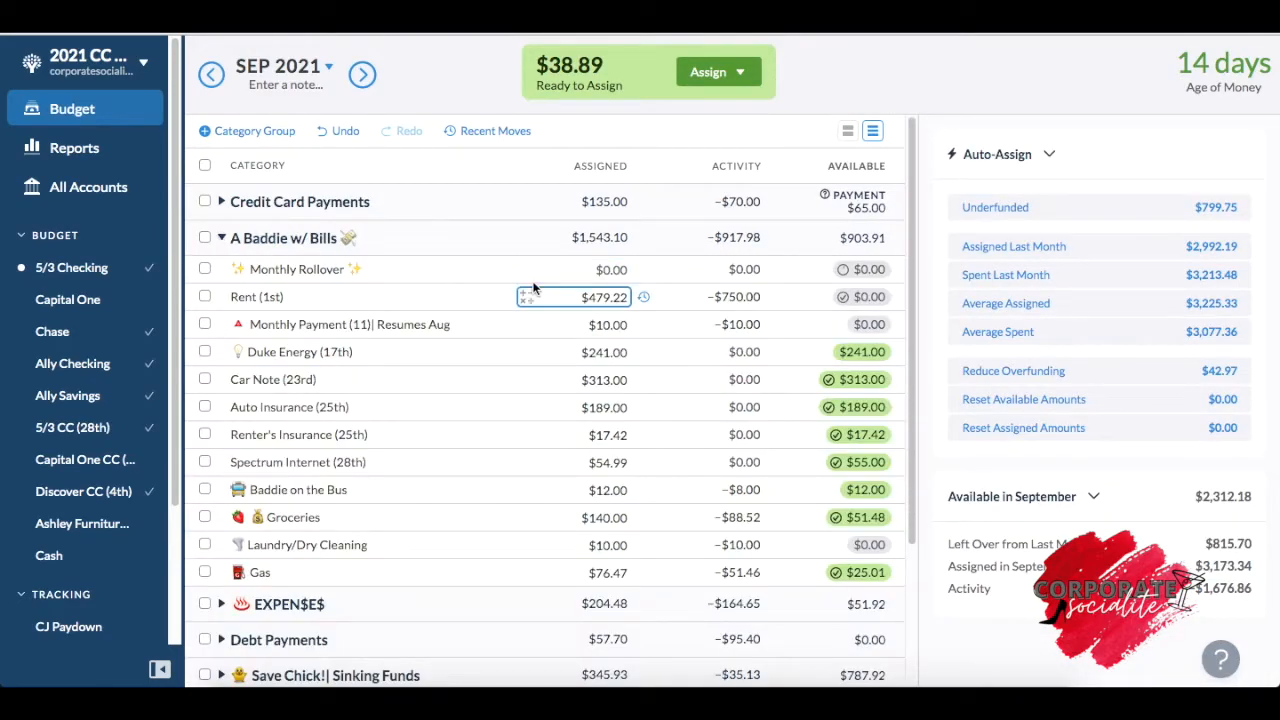
pyautogui.click(605, 296)
pyautogui.click(626, 297)
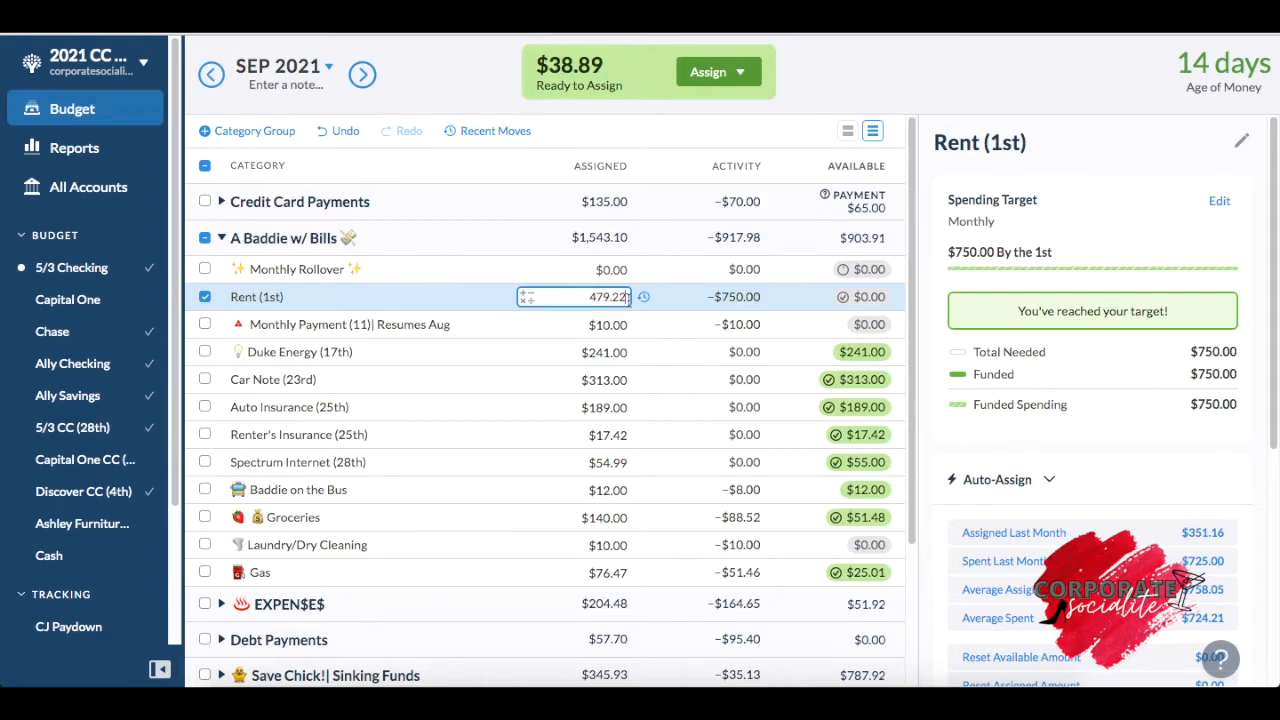
pyautogui.write('+')
pyautogui.write('38.89')
pyautogui.click(222, 240)
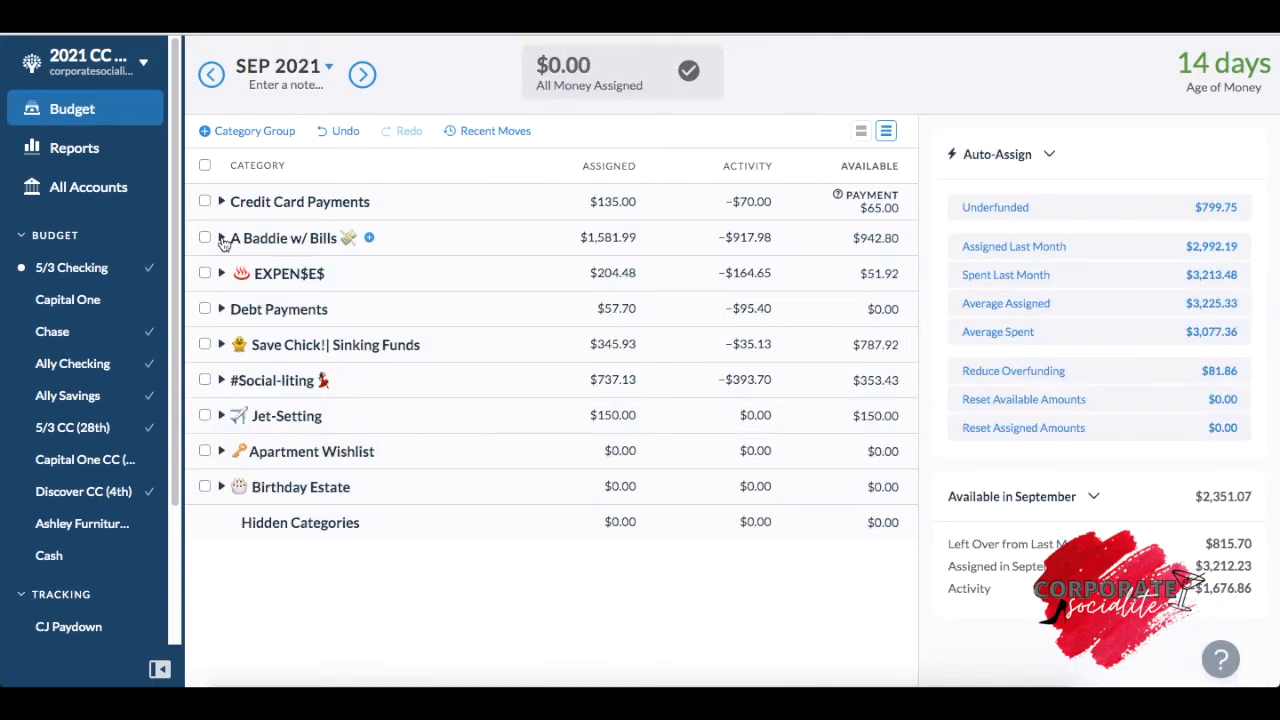